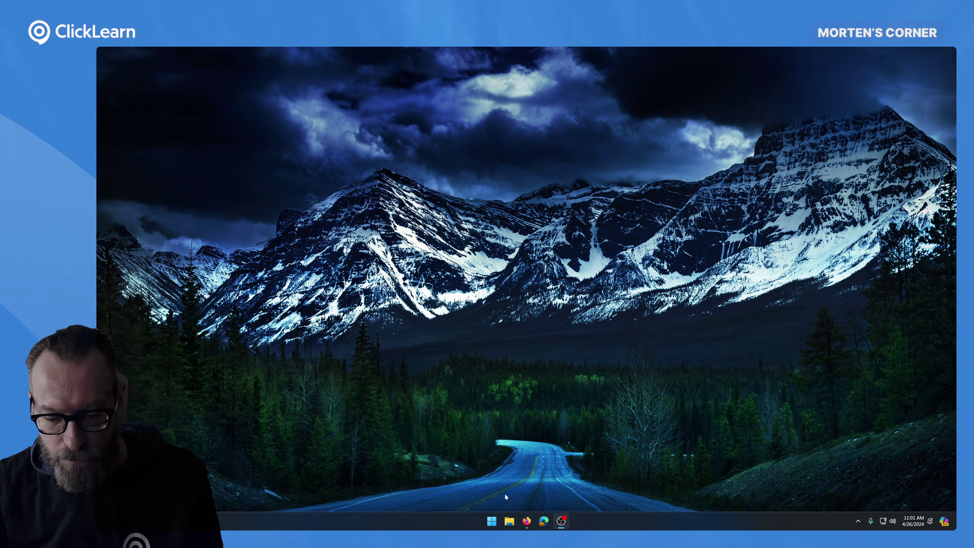
- Inspect the Hyper-V groups in Windows Features and close the list without changes
click(493, 522)
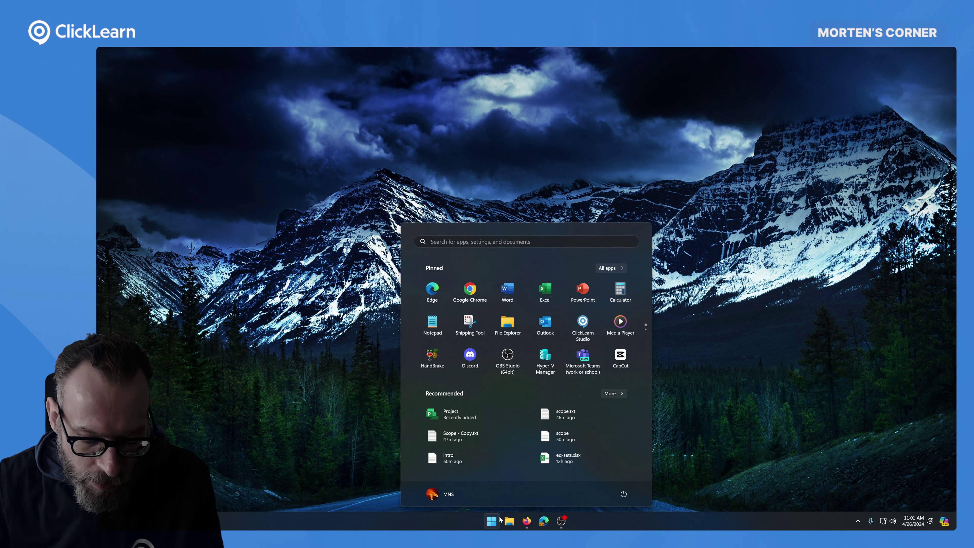
text(hyper)
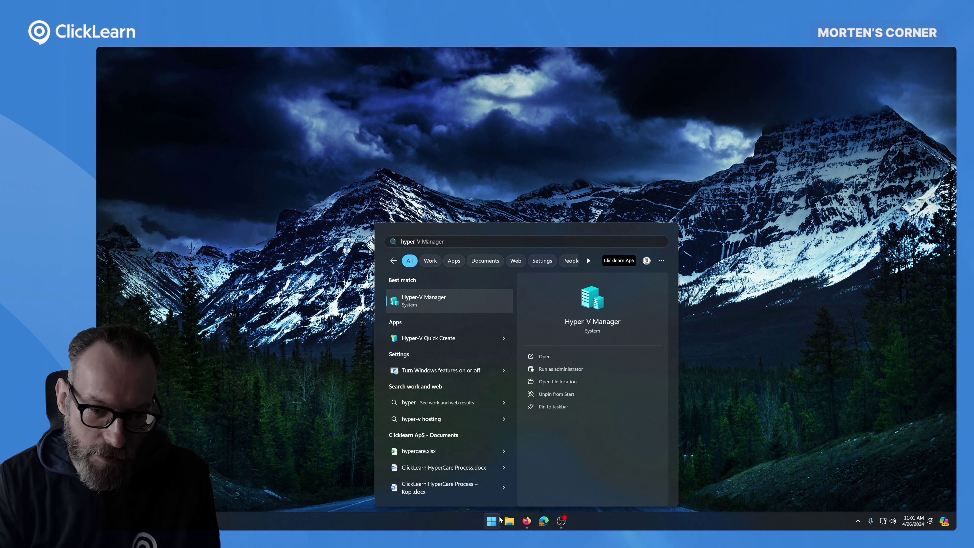
key(BackSpace)
key(BackSpace)
key(BackSpace)
key(BackSpace)
key(BackSpace)
key(BackSpace)
text(feature)
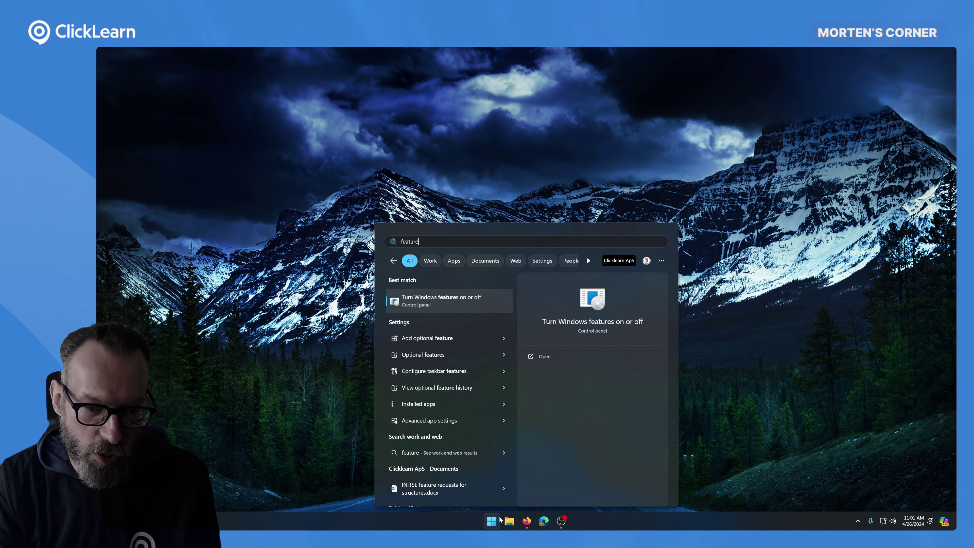
key(Return)
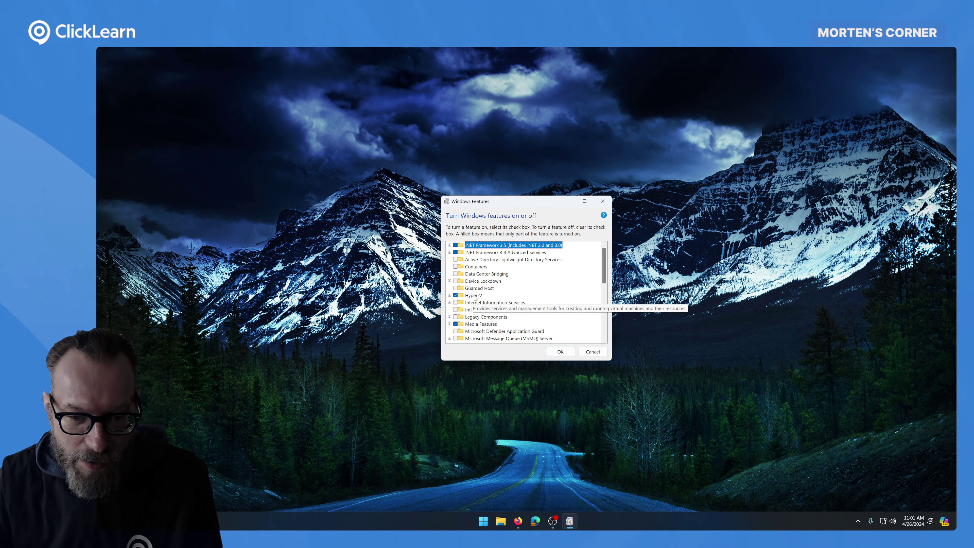
click(449, 295)
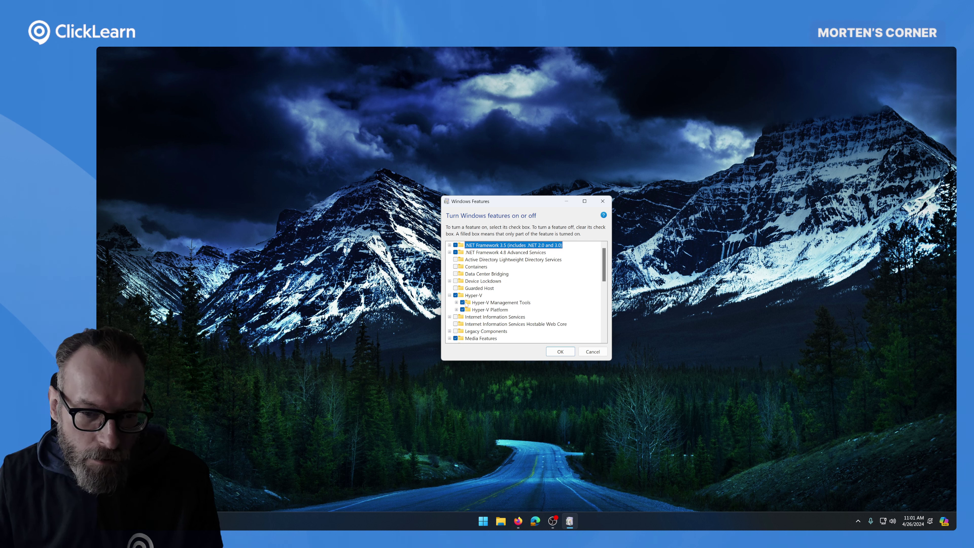
click(456, 310)
click(456, 302)
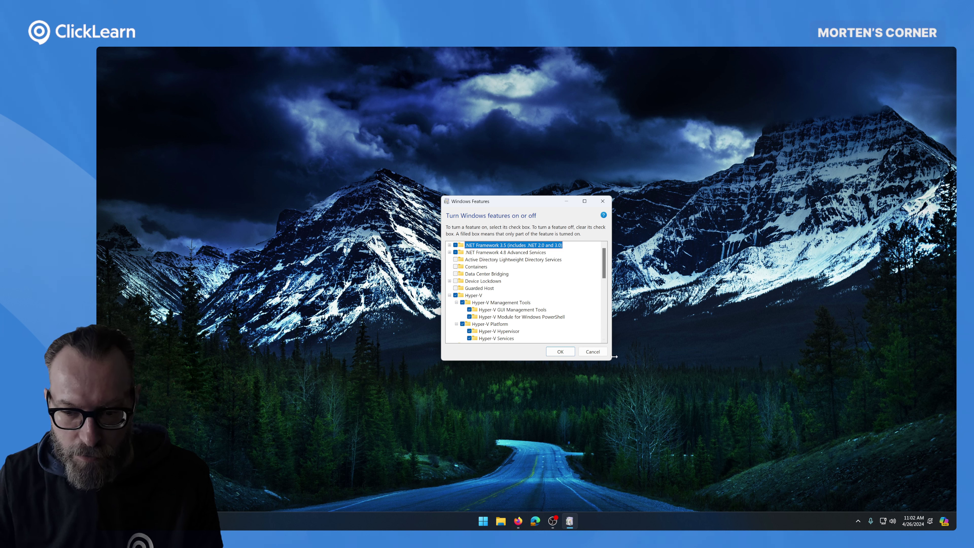
click(597, 353)
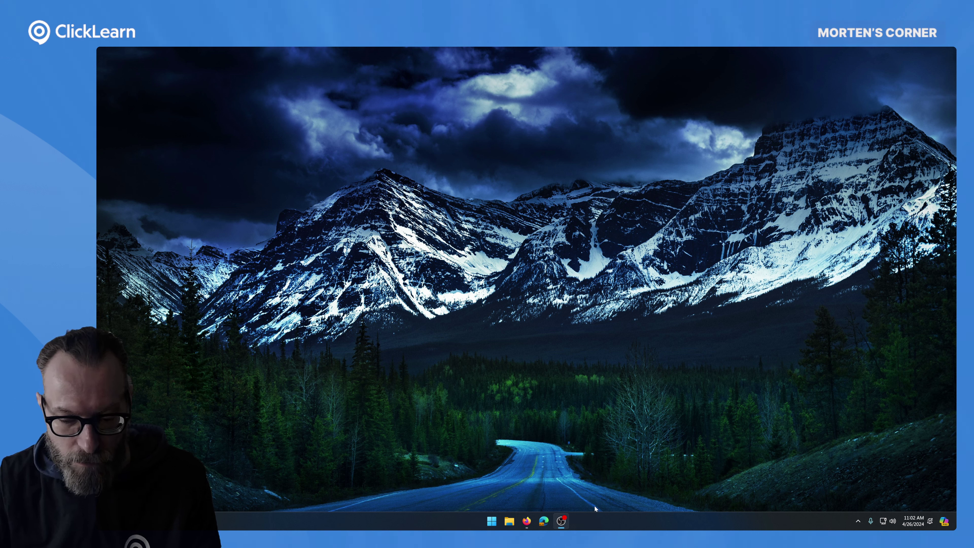
- Check the CPU performance graphs in Task Manager, then close it
right_click(596, 519)
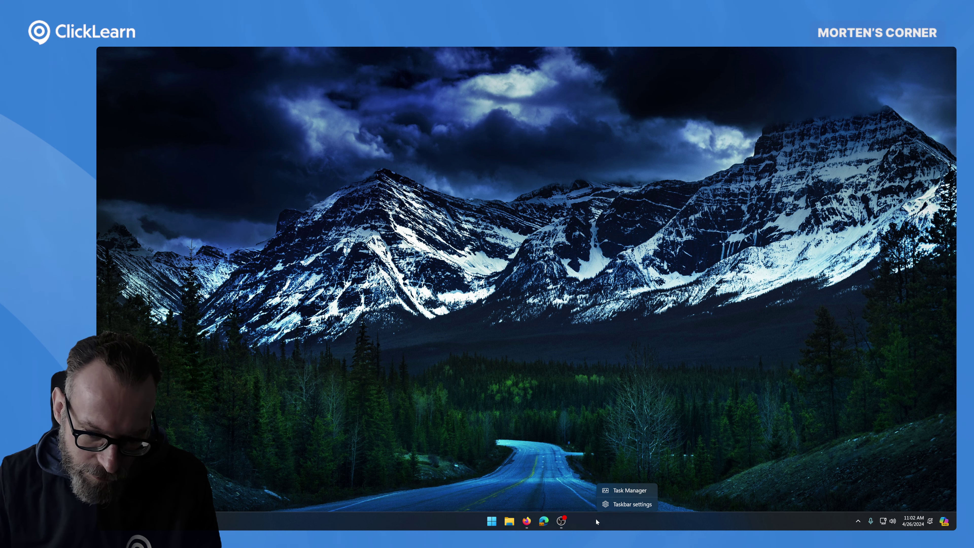
click(627, 491)
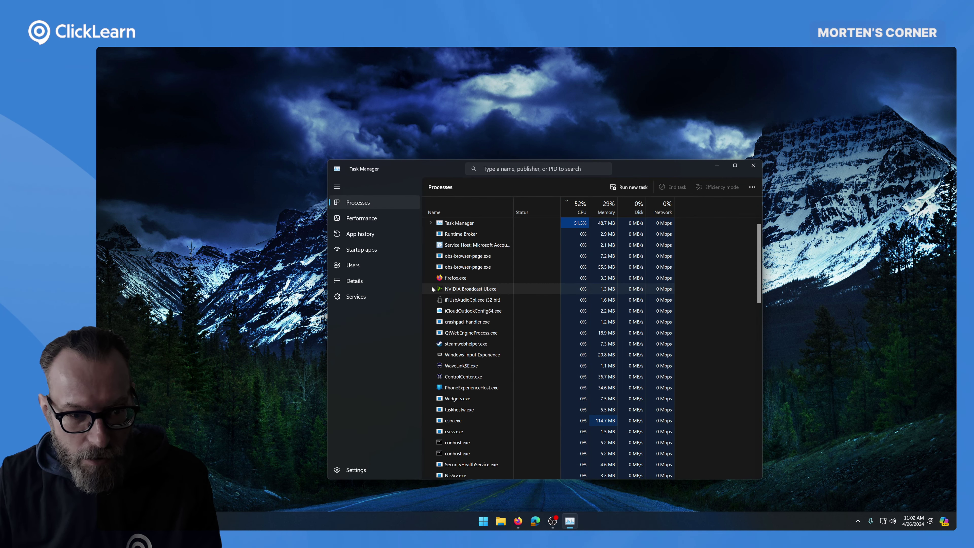
click(367, 220)
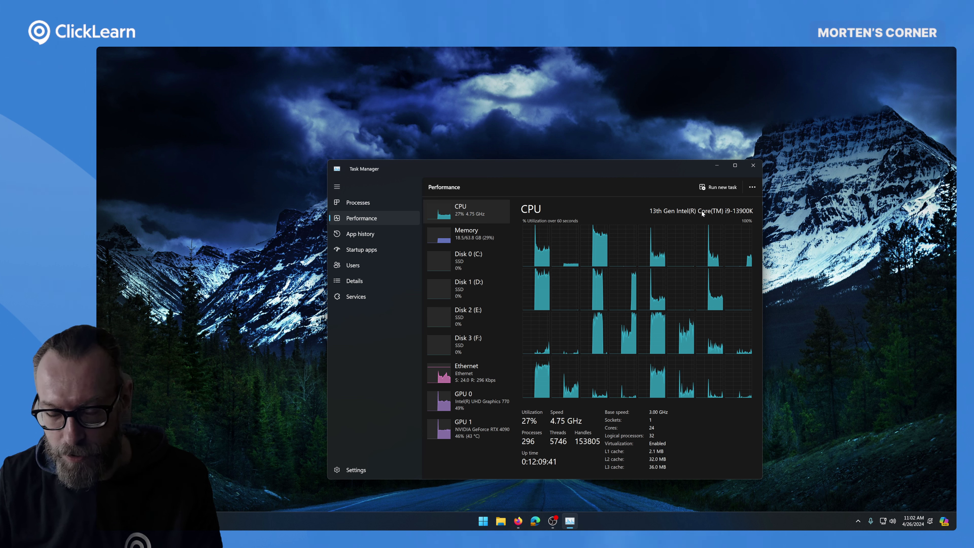
click(757, 166)
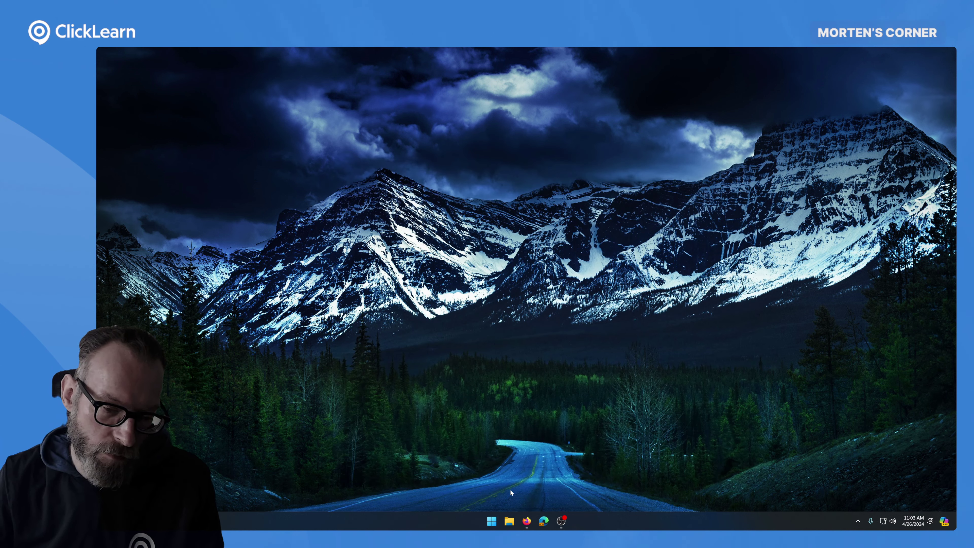
- Launch Hyper-V Manager, close Quick Create unused, and select the Attain On-Prem VM
click(493, 520)
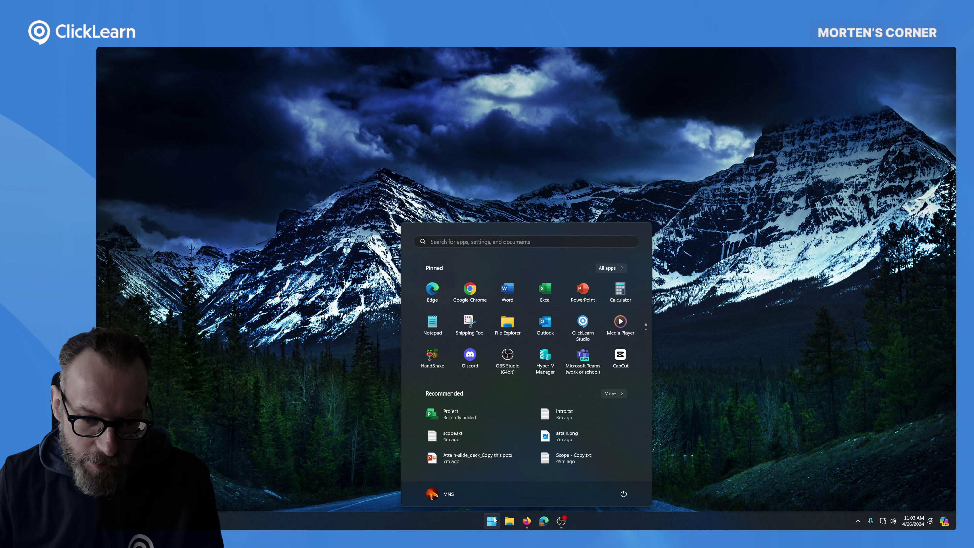
click(545, 362)
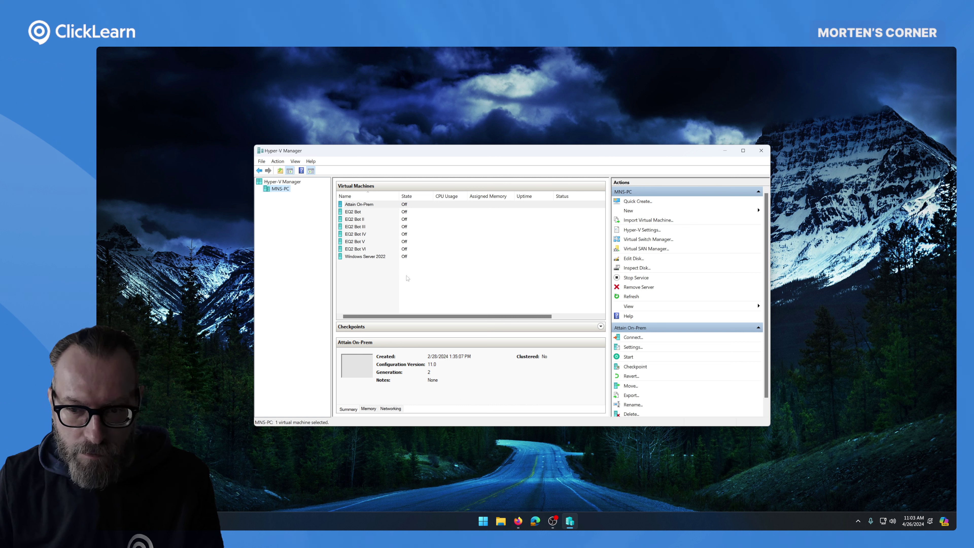
click(637, 202)
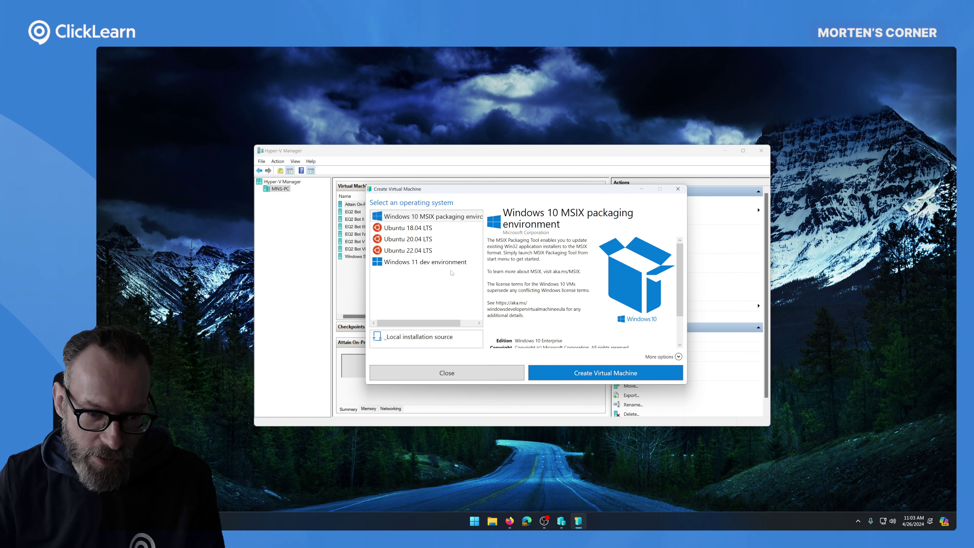
click(677, 189)
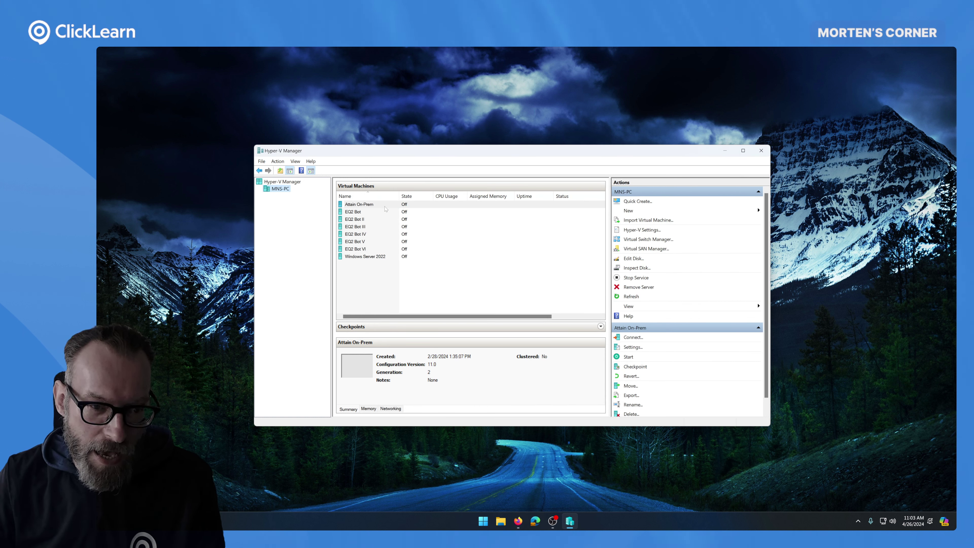
click(380, 206)
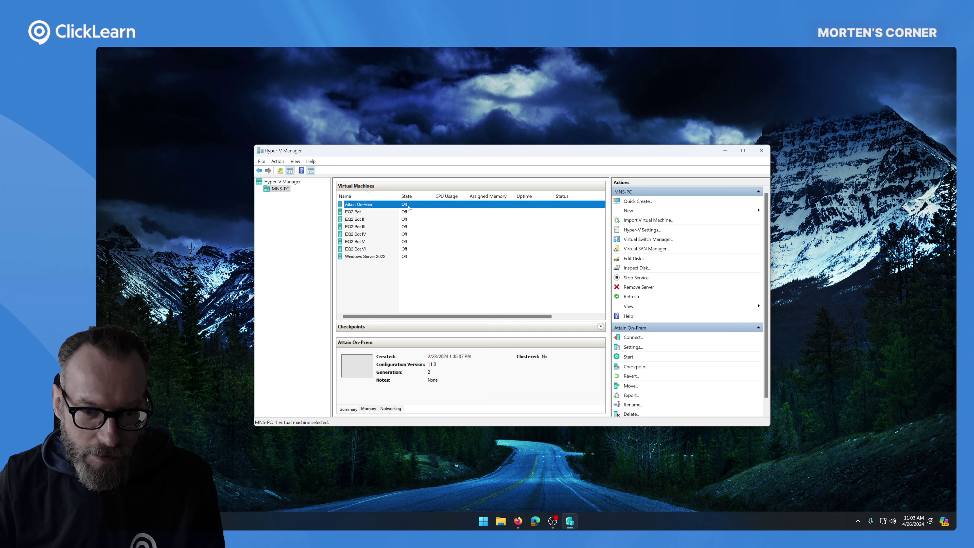
- Connect to Attain On-Prem, start it from its last state, and sign in with the password
double_click(408, 207)
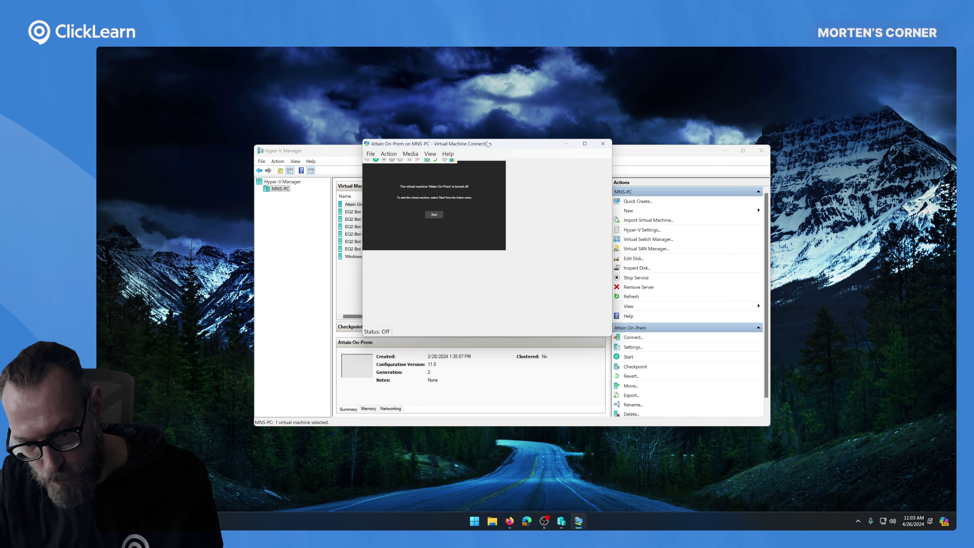
click(535, 272)
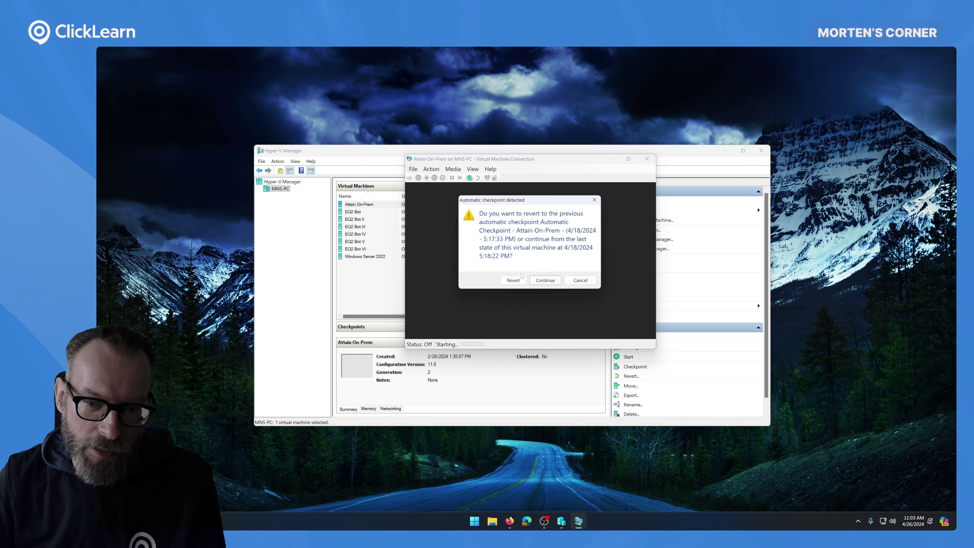
click(546, 281)
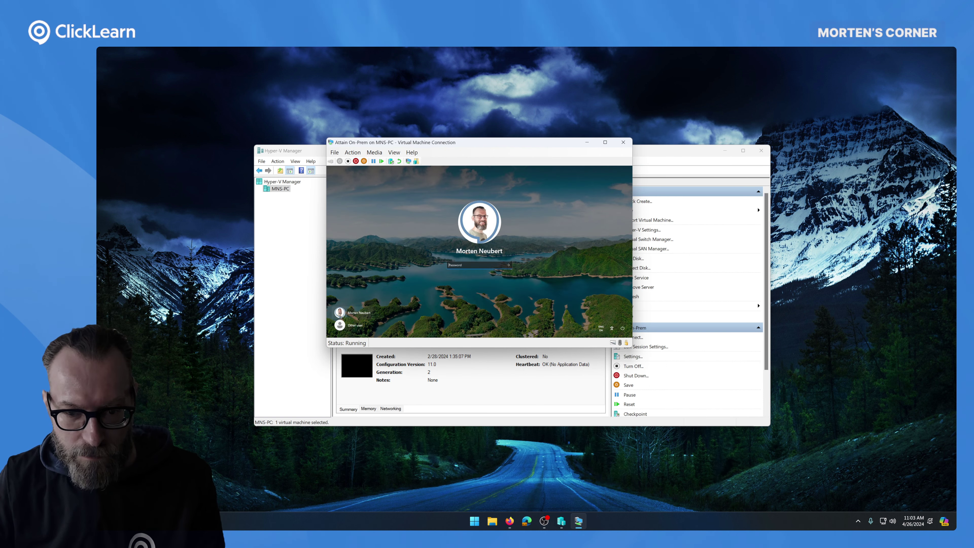
text(••)
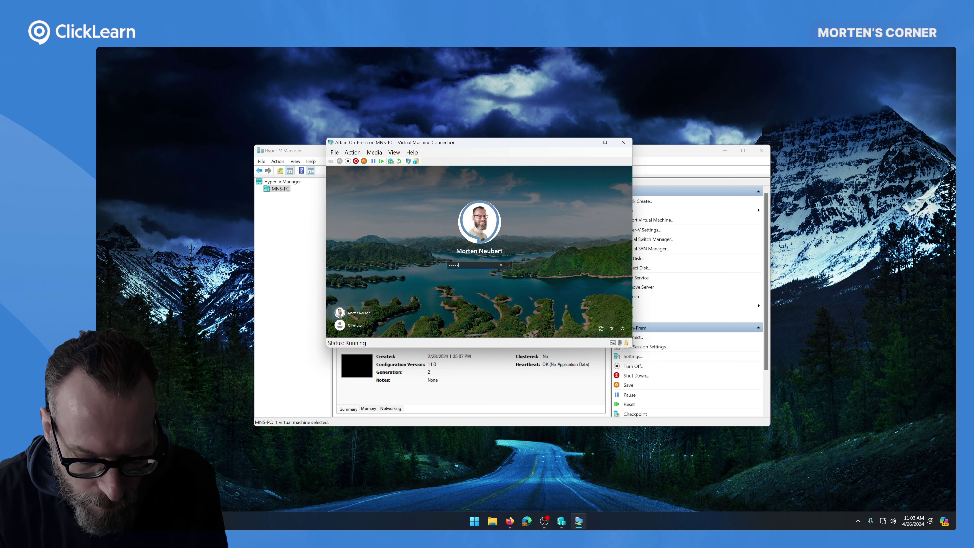
text(••••••••)
key(Return)
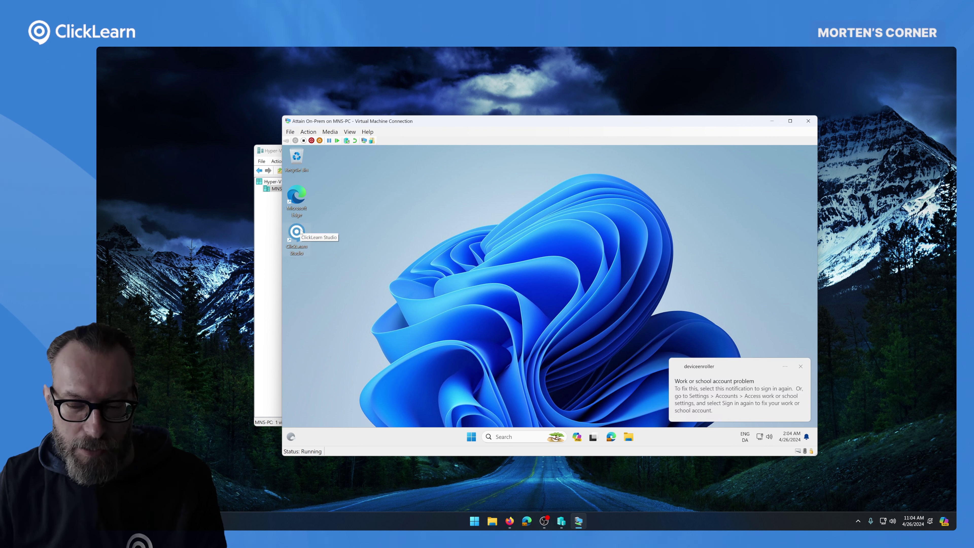
- Dismiss the account problem notification and ClickLearn Studio's MSI version notice
click(800, 366)
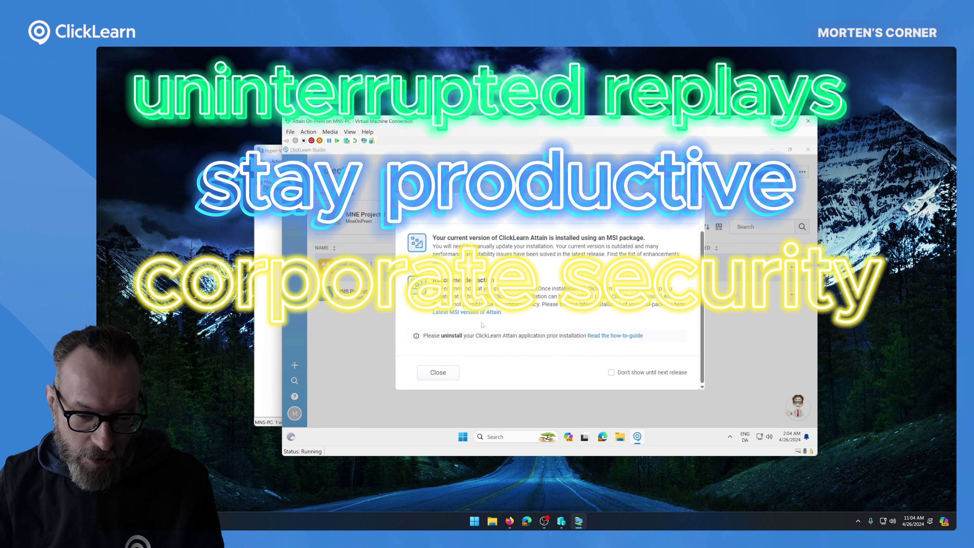
click(452, 372)
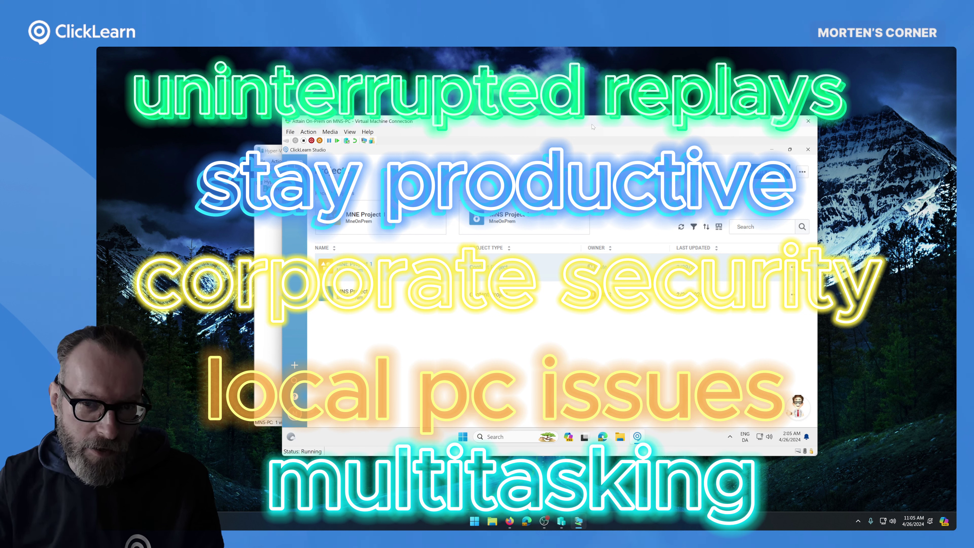
drag(595, 124, 551, 130)
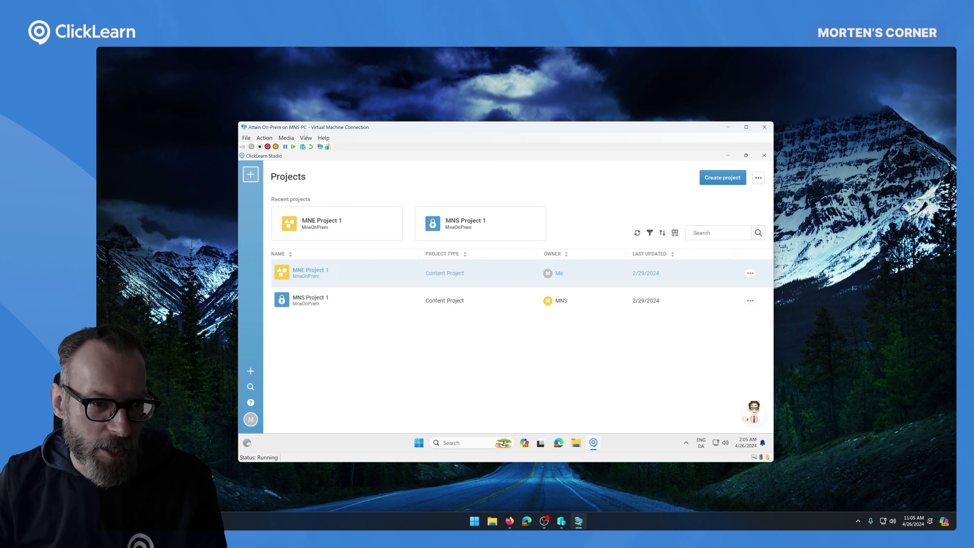
click(246, 138)
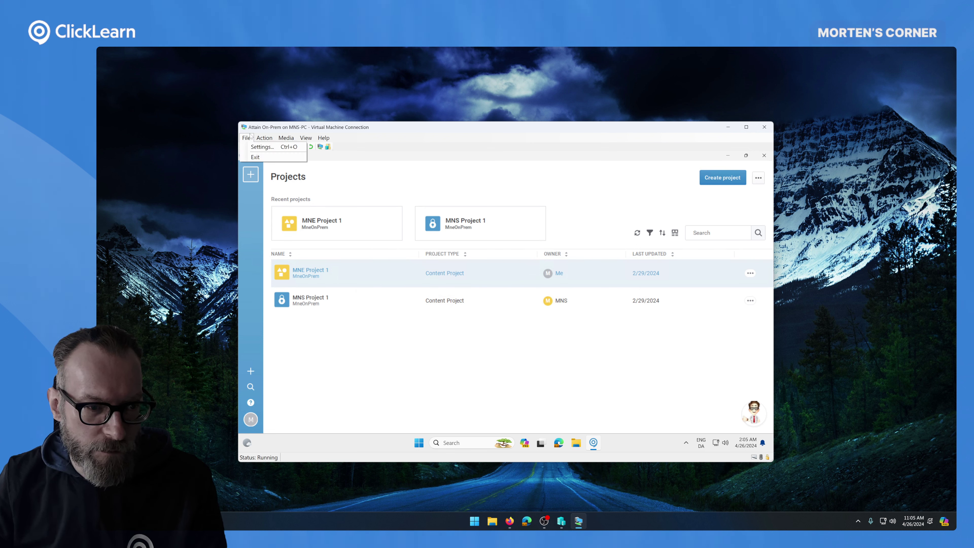
click(260, 147)
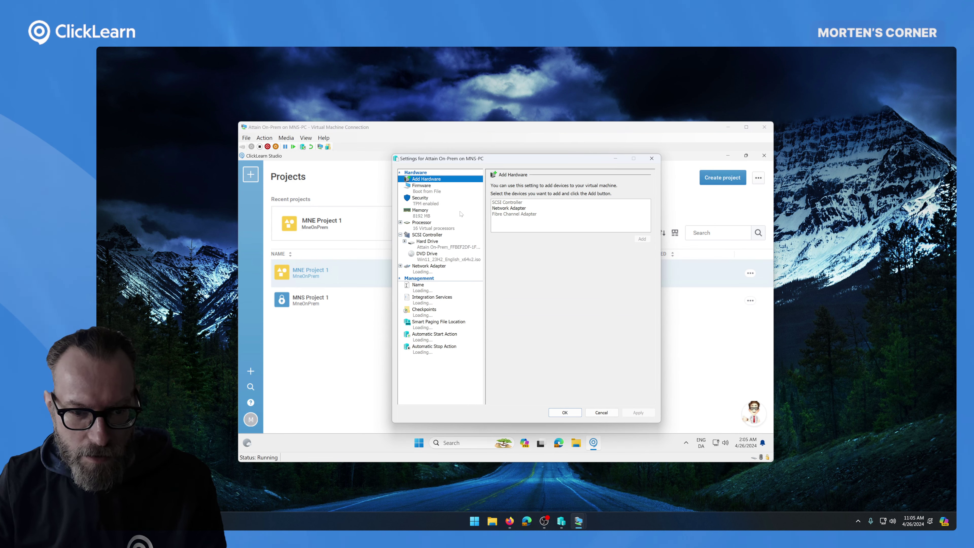
click(437, 214)
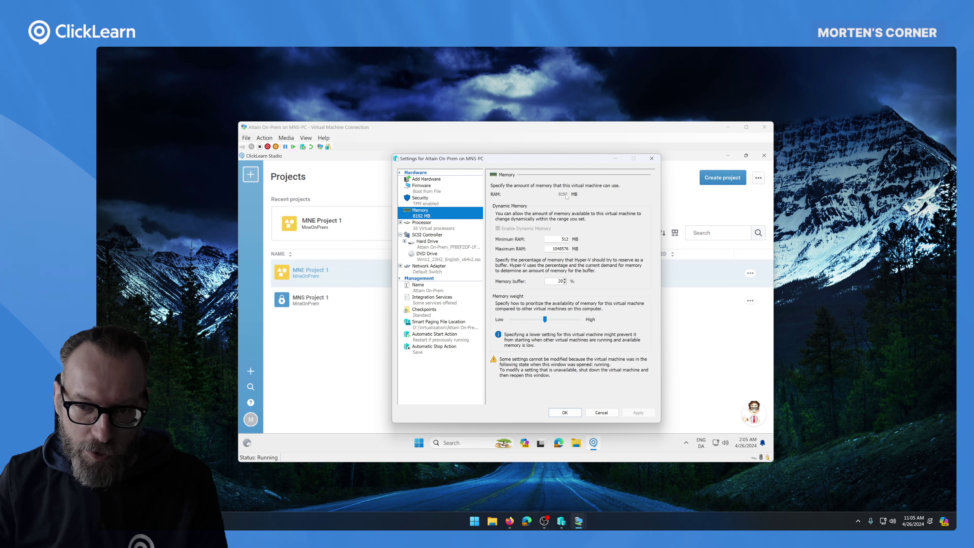
key(Down)
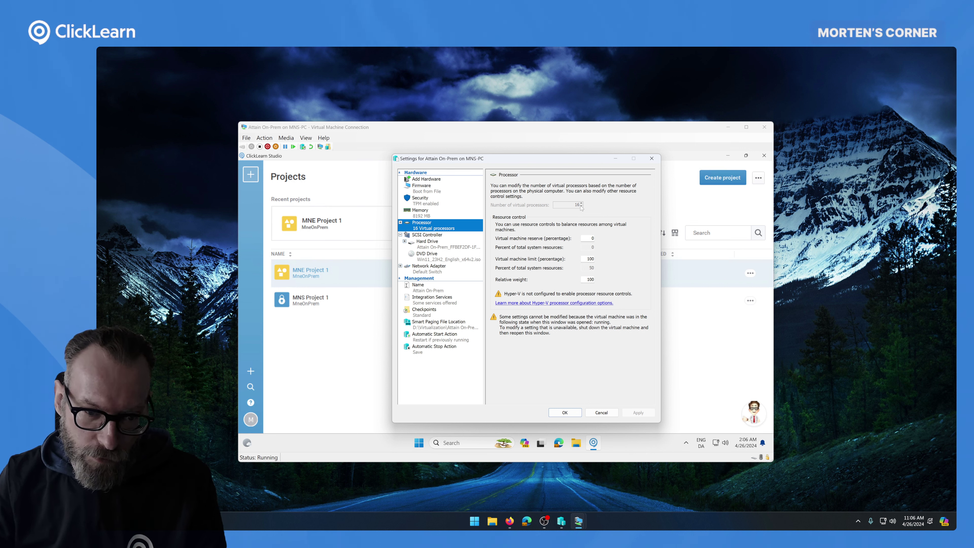
click(430, 215)
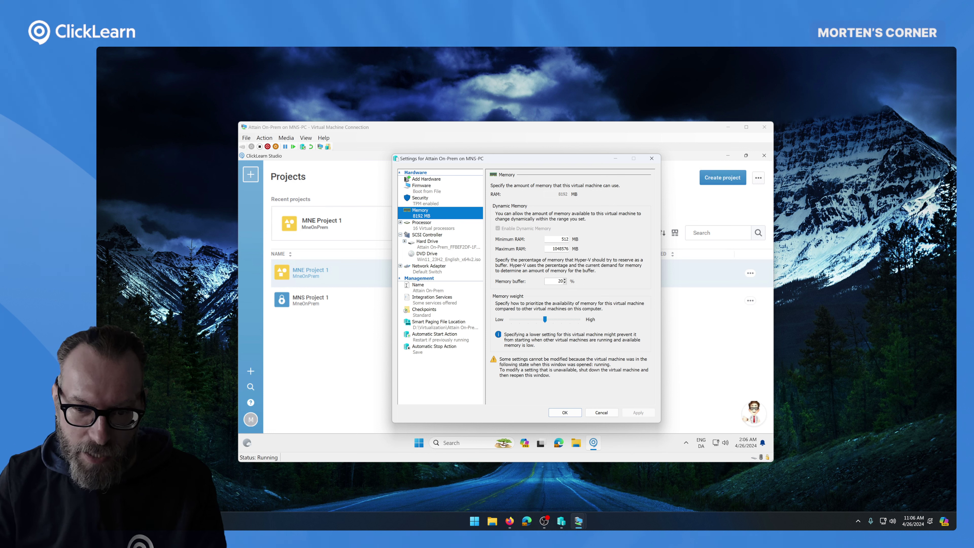
click(603, 413)
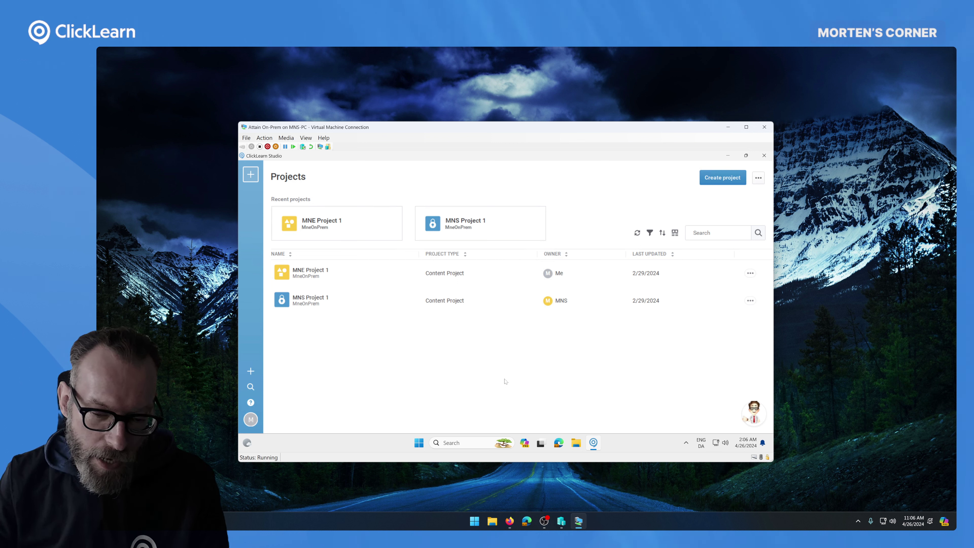
- Bring up and close Hyper-V Manager, then close ClickLearn Studio in the VM with Alt+F4
click(559, 528)
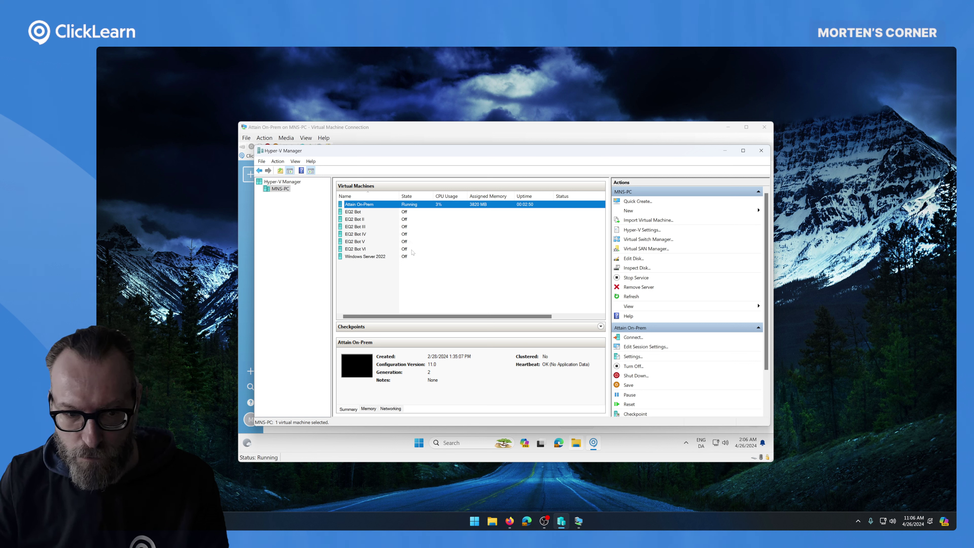
click(761, 150)
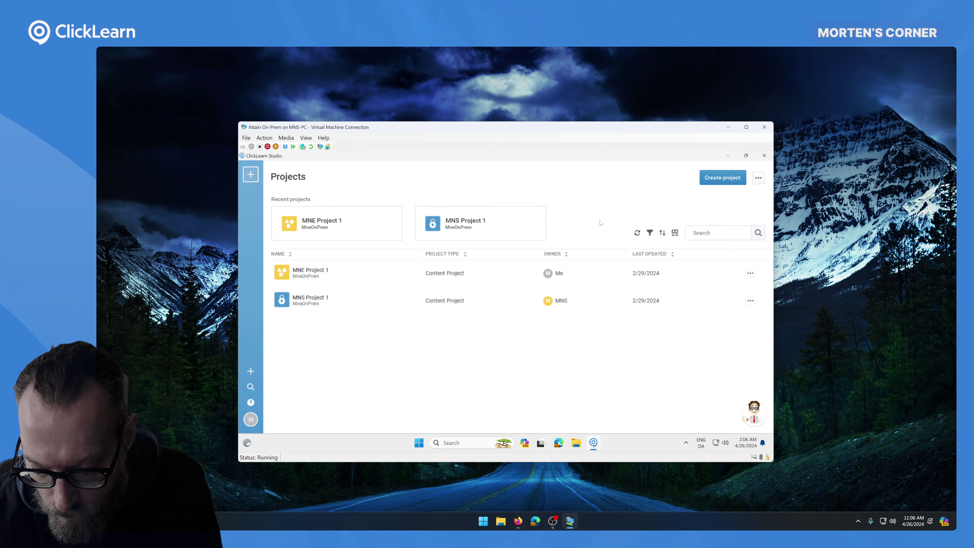
key(alt+F4)
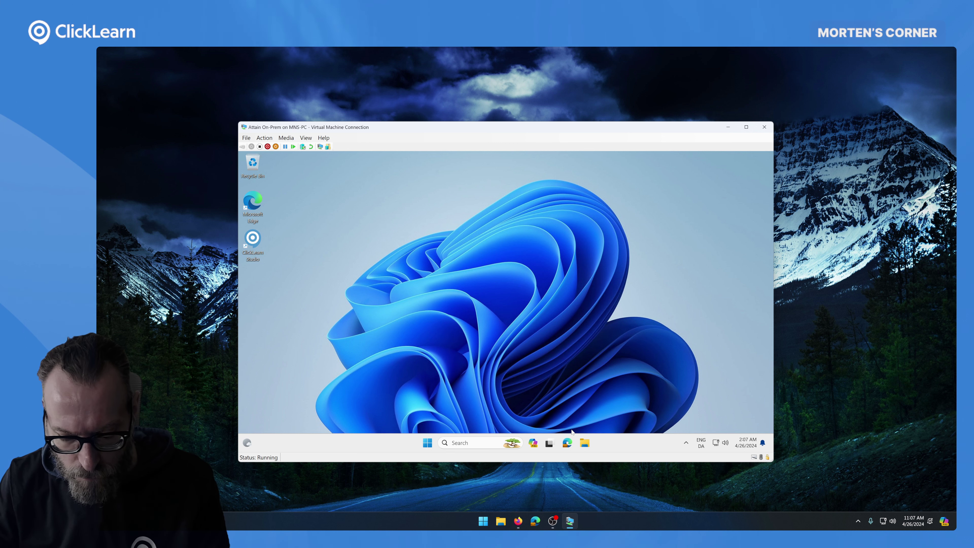
- Open Edge in the VM and load the organisation's ClickLearn Portal from the 'mne' address
click(568, 443)
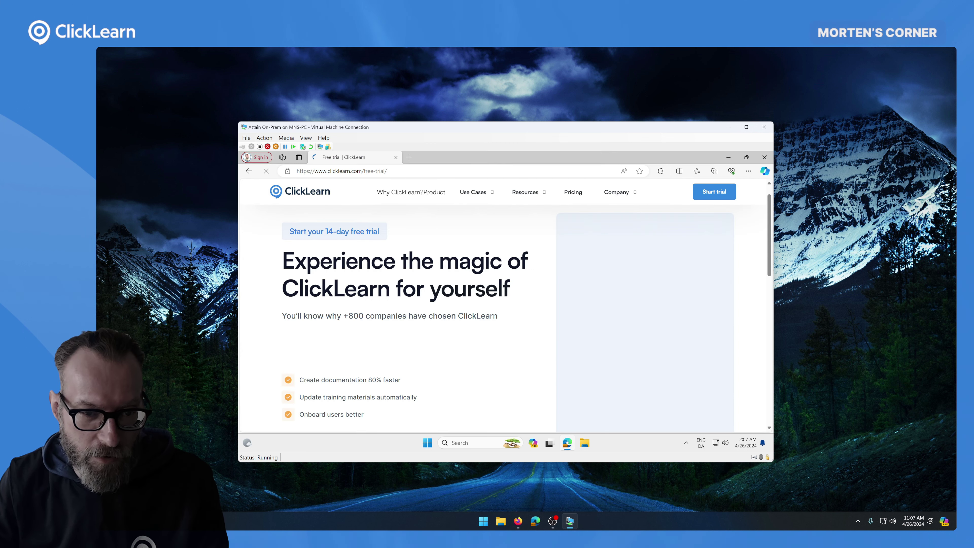
key(ctrl+l)
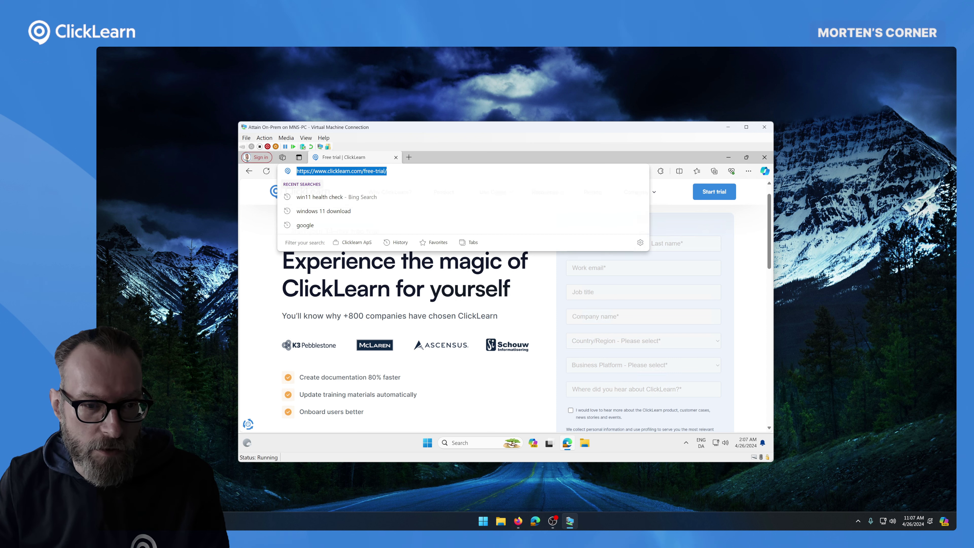
text(mne)
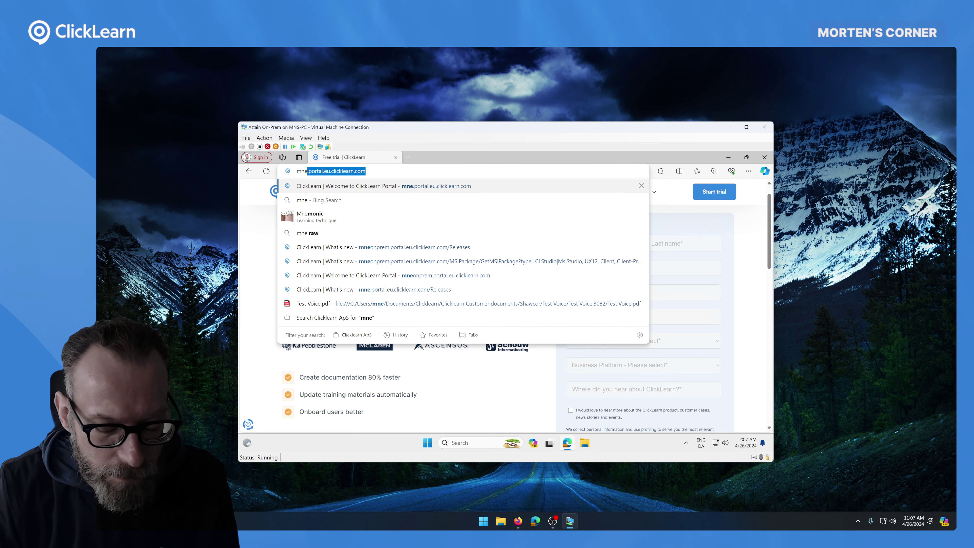
key(Return)
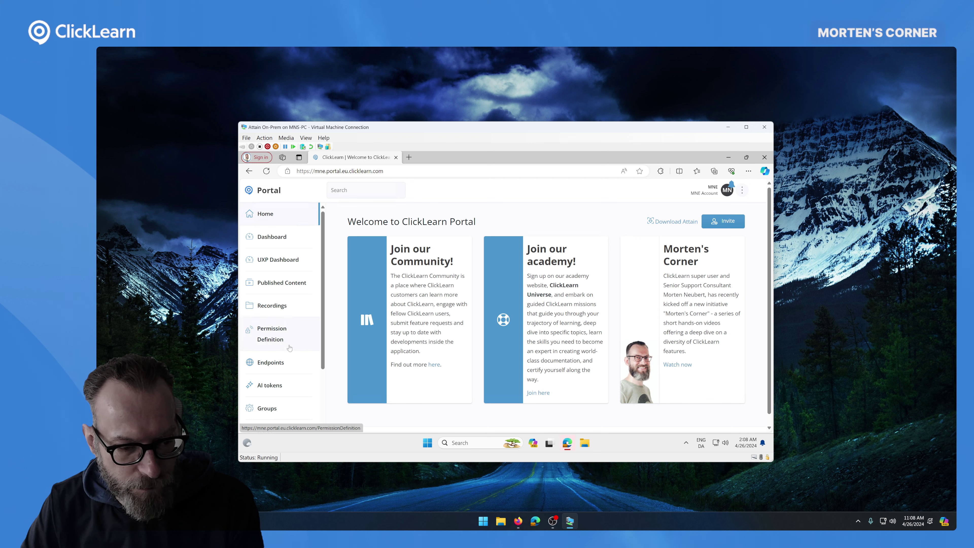
- Go to the portal's Releases page and request the Attain MSI 12.1.27.0 package
scroll(272, 380, down, 3)
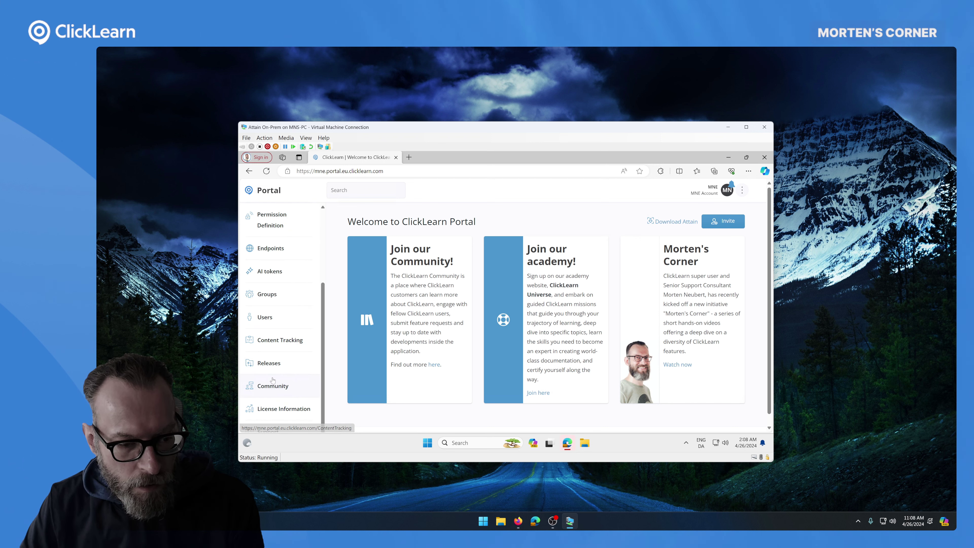
click(269, 362)
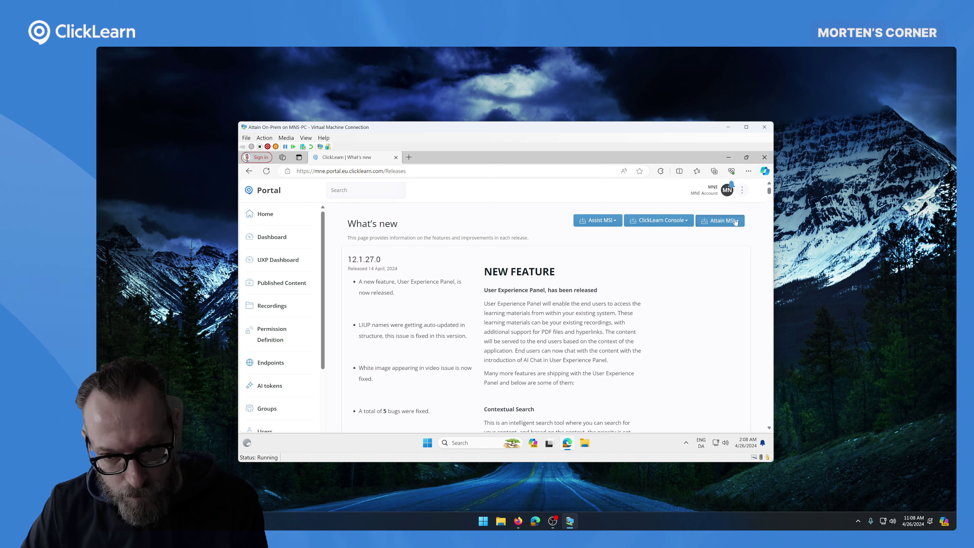
click(737, 221)
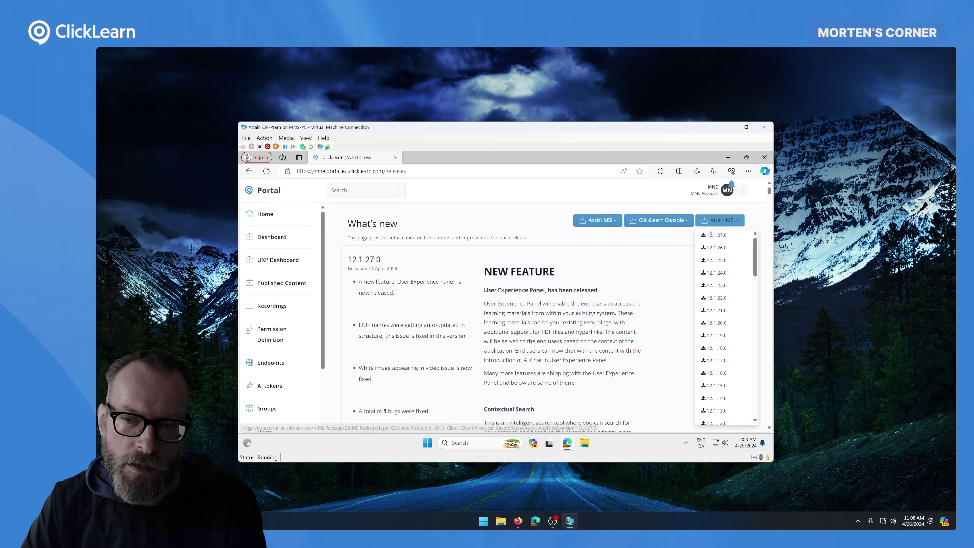
click(714, 220)
click(714, 220)
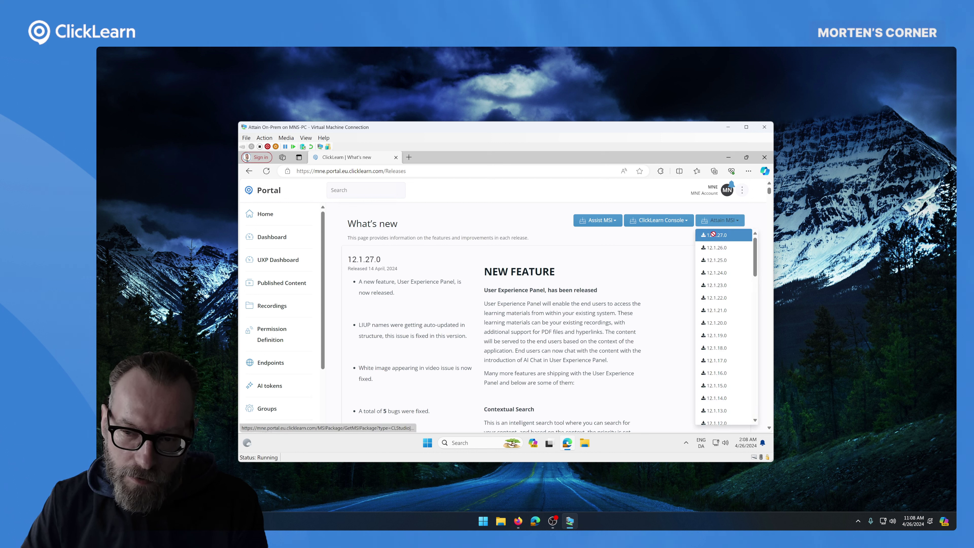
click(714, 236)
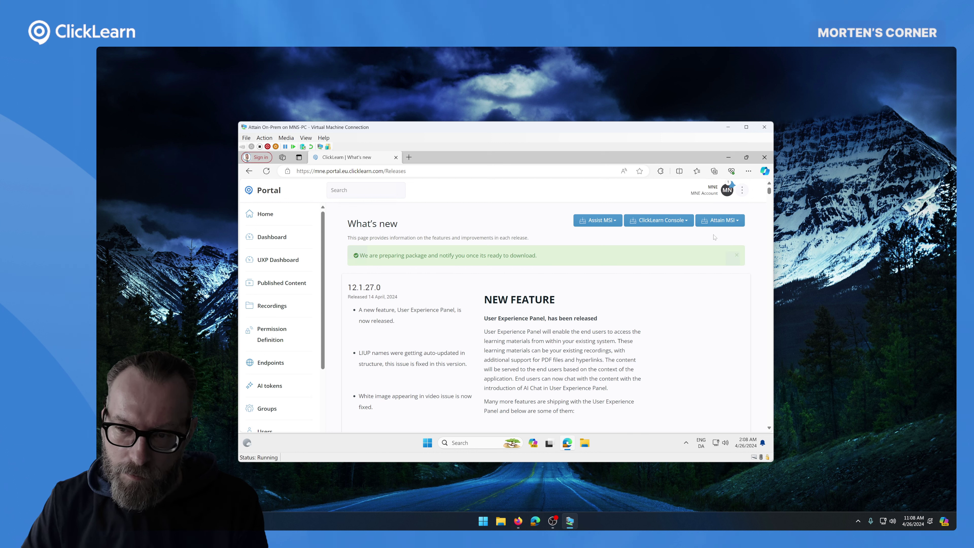
- Request Attain MSI 12.1.27.0 again and check the package preparation notifications
drag(539, 260, 384, 248)
click(543, 261)
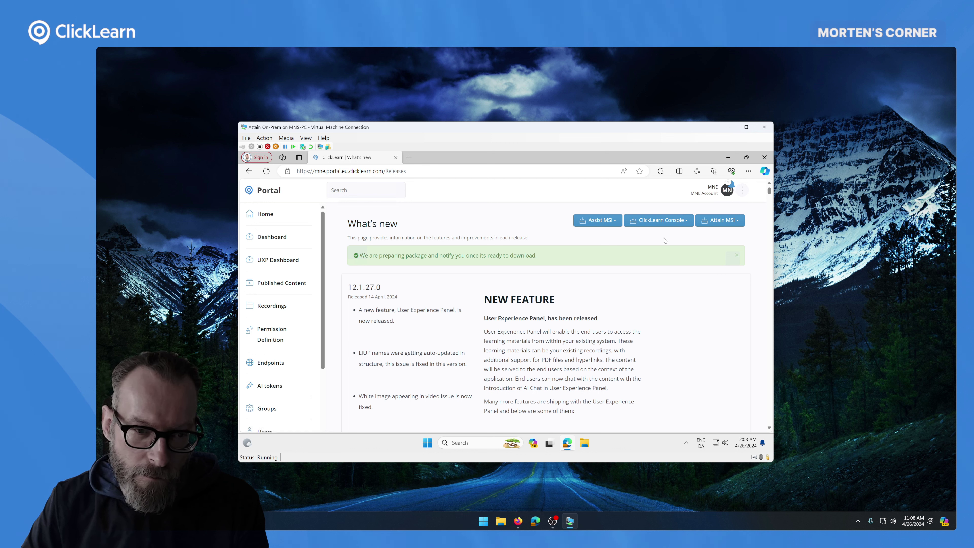
click(742, 225)
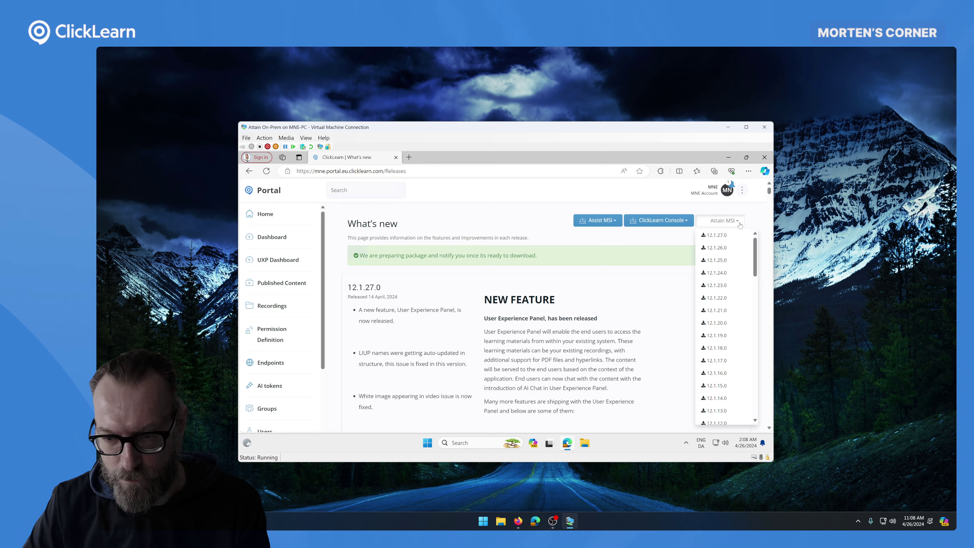
click(720, 237)
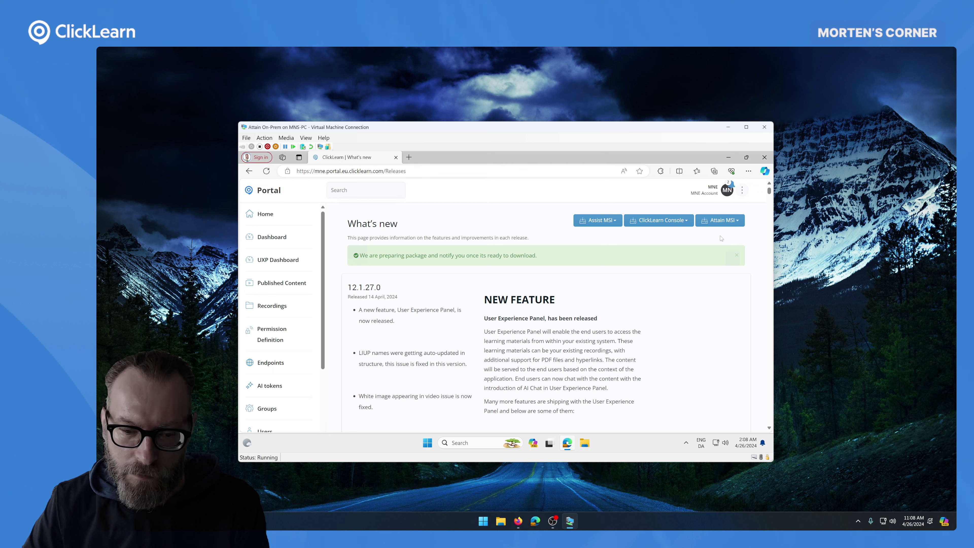
click(733, 184)
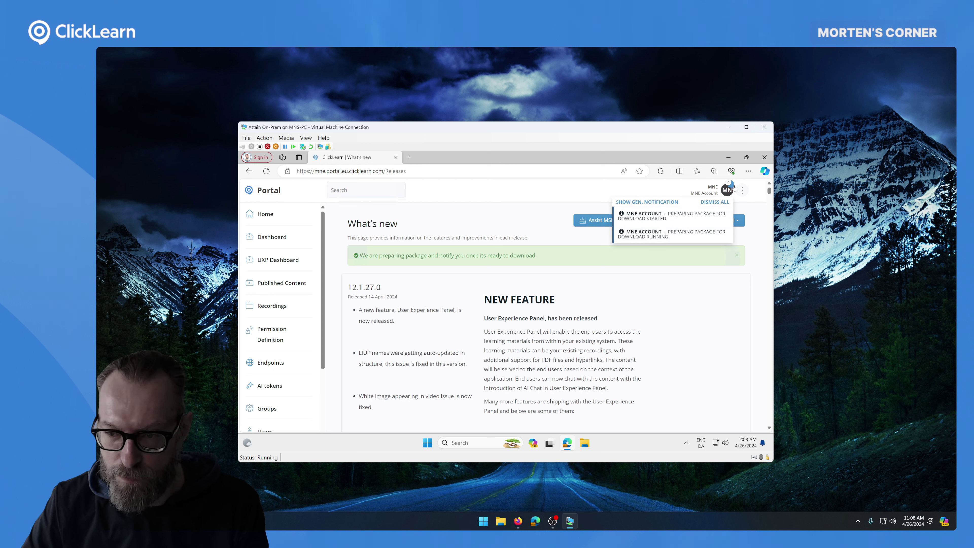
click(539, 238)
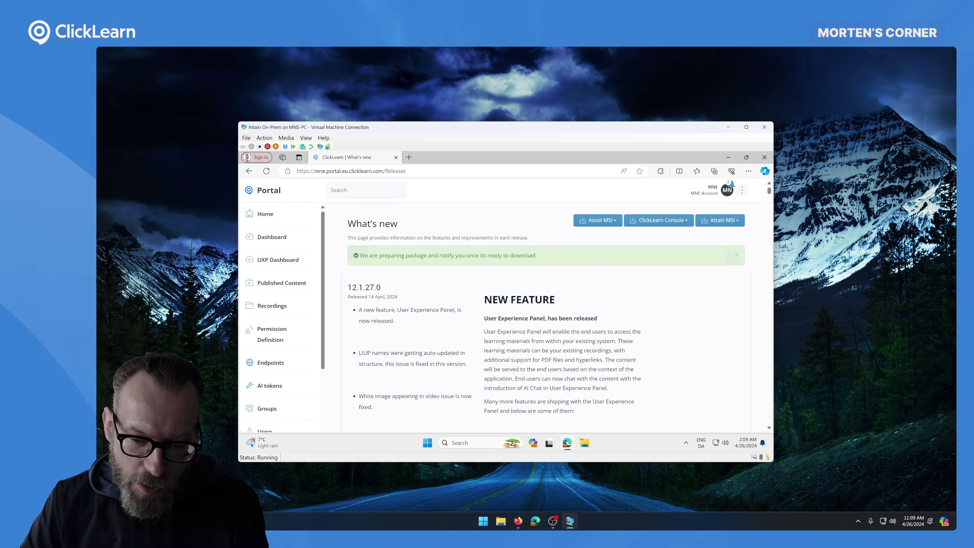
- Open Local Disk (C:) in File Explorer and turn on showing hidden files, folders and drives
click(589, 447)
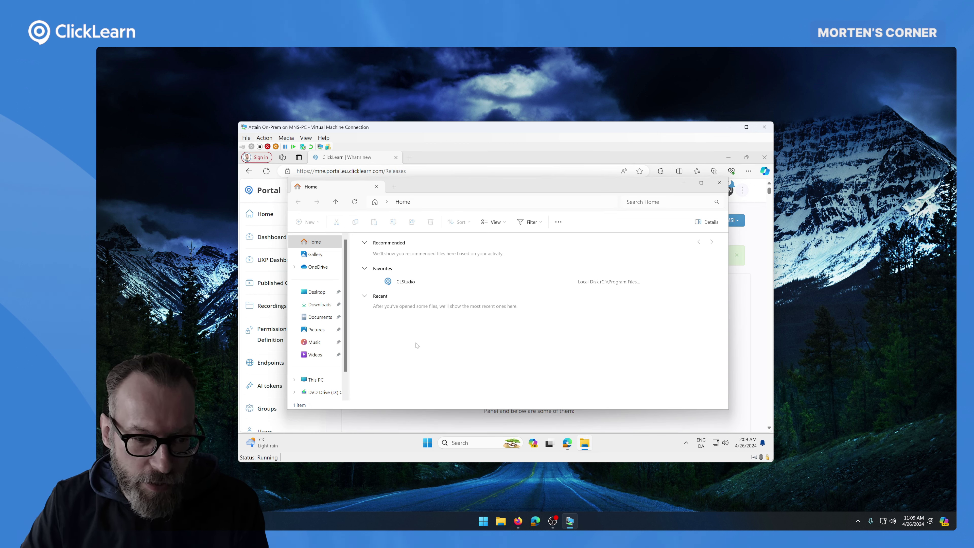
click(340, 379)
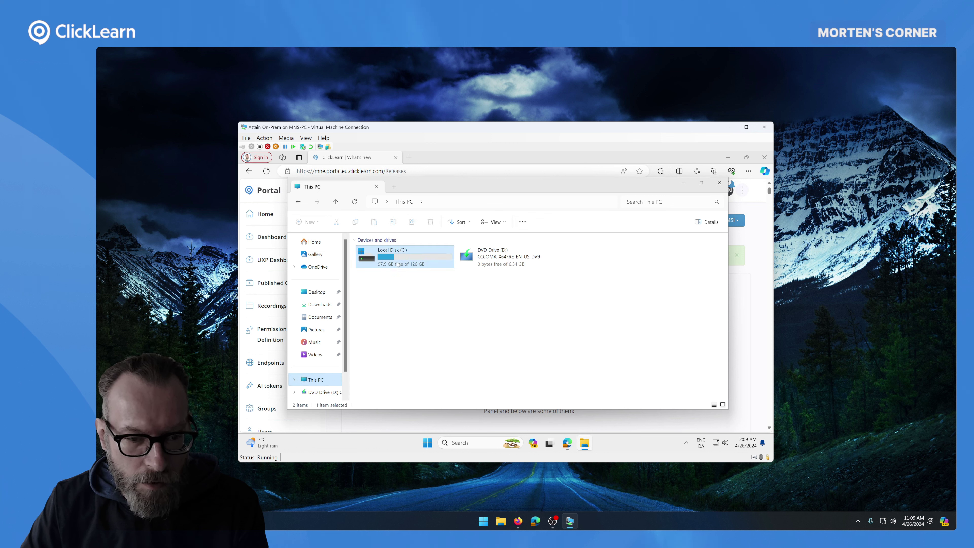
double_click(397, 263)
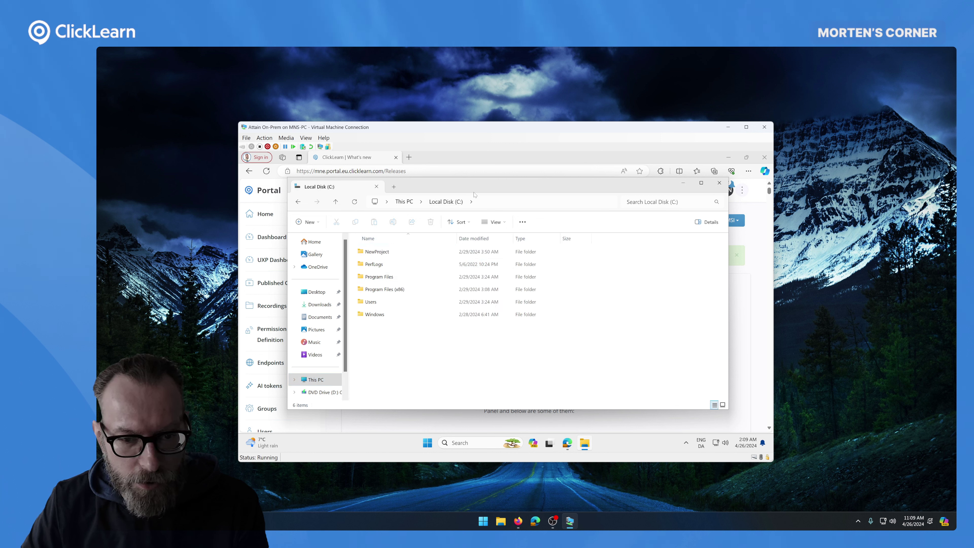
click(522, 222)
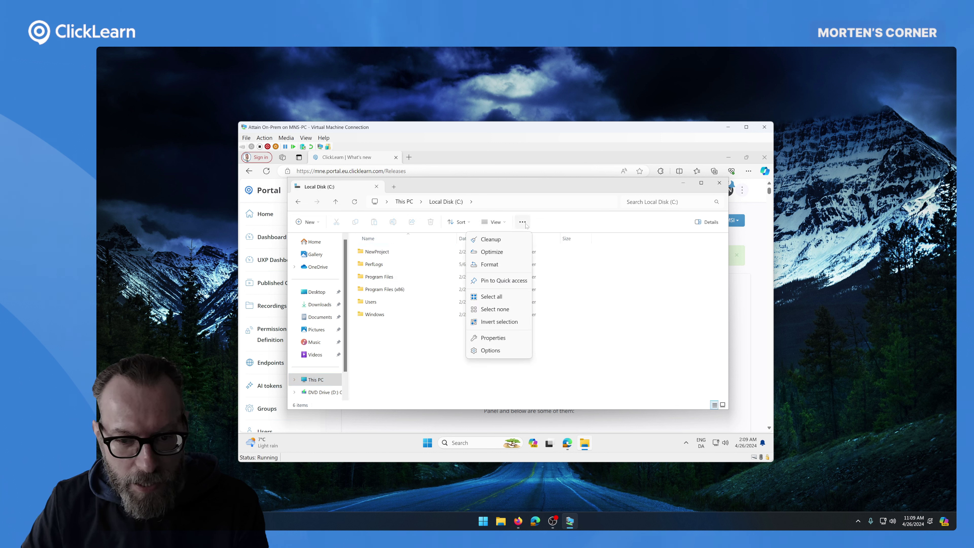
click(503, 353)
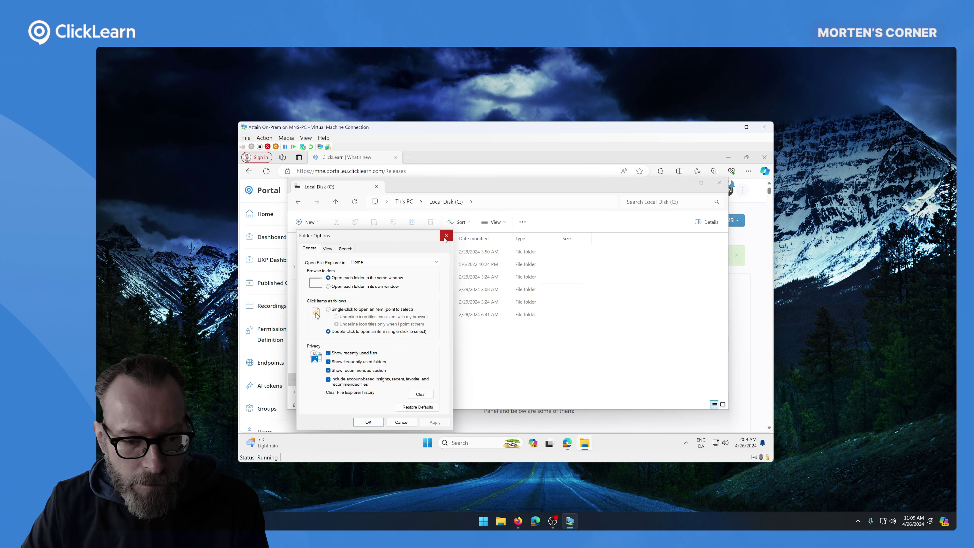
click(327, 249)
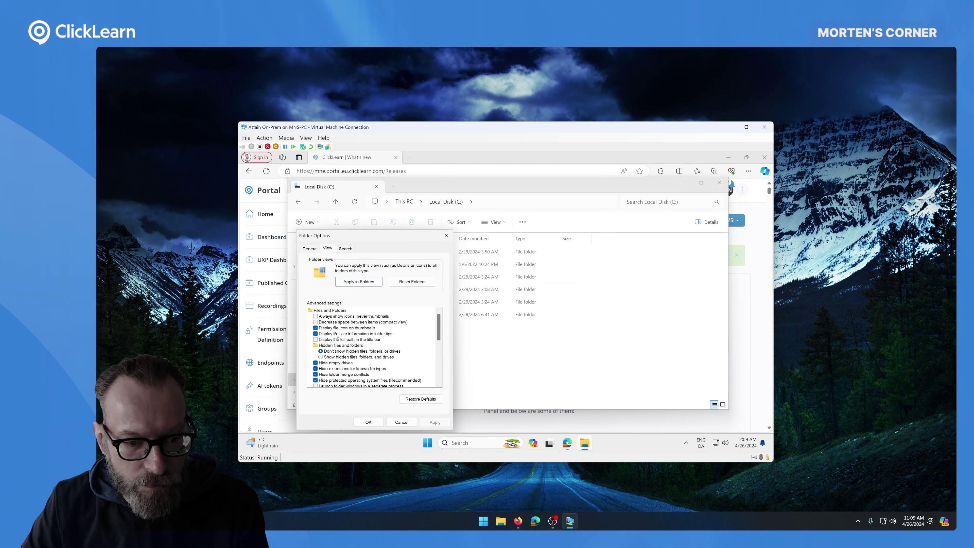
click(338, 357)
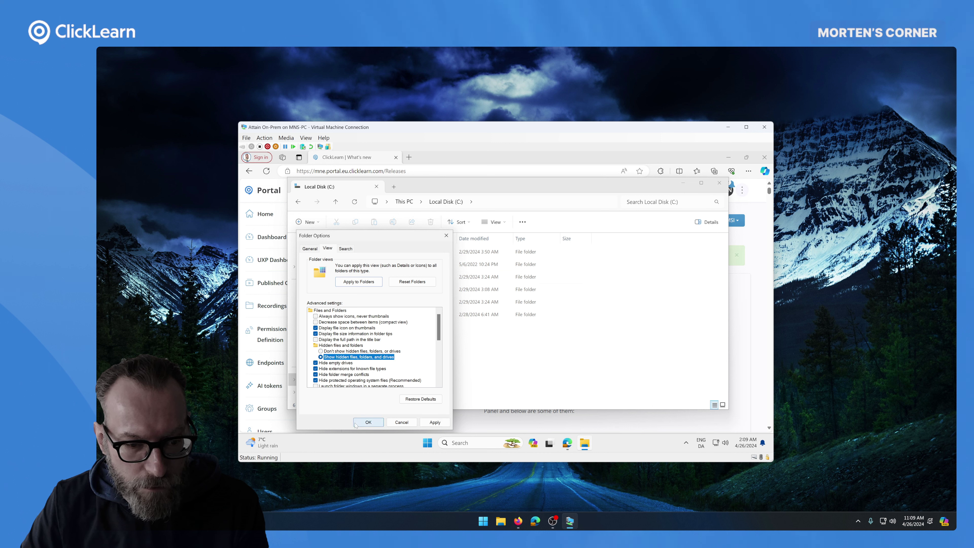
click(367, 422)
- Open ProgramData\ClickLearn and select the clGChost application to view its details
click(405, 305)
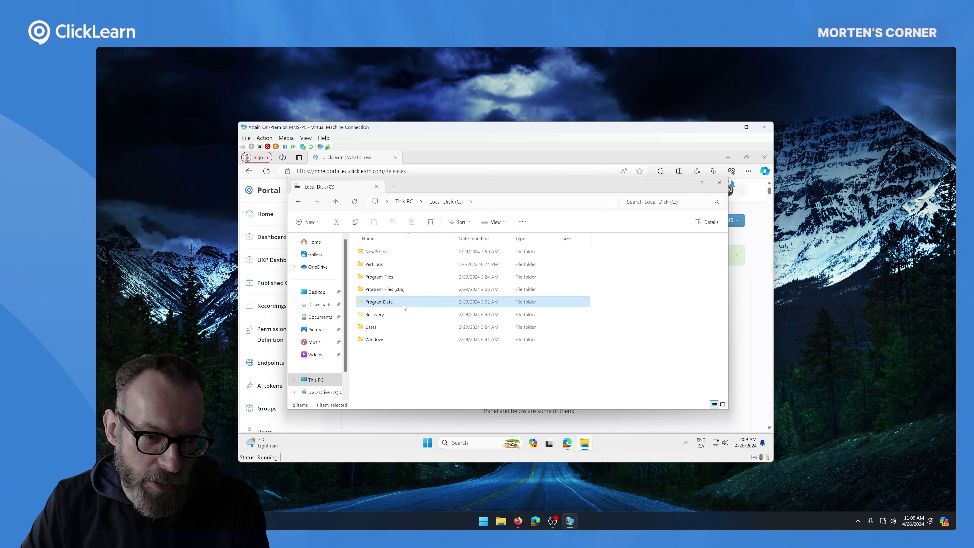
double_click(388, 302)
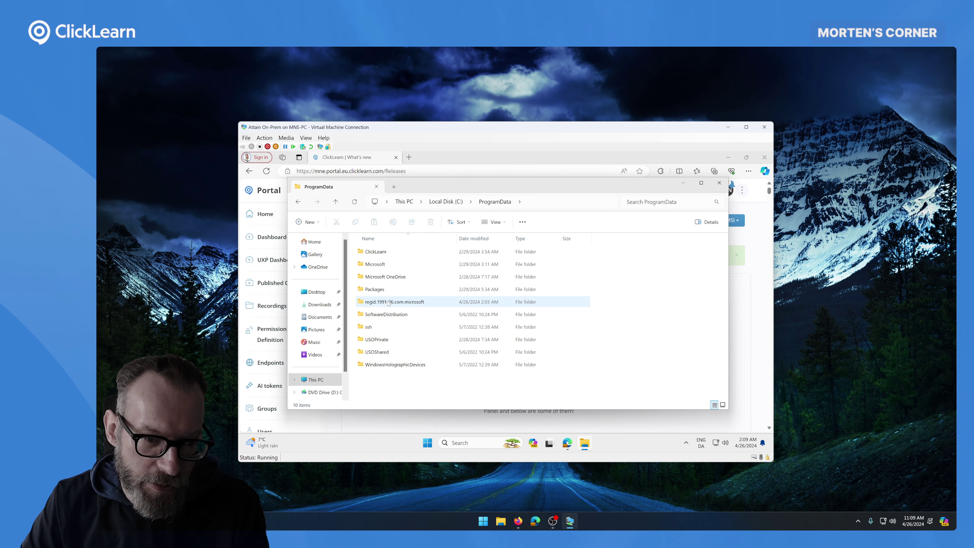
click(387, 252)
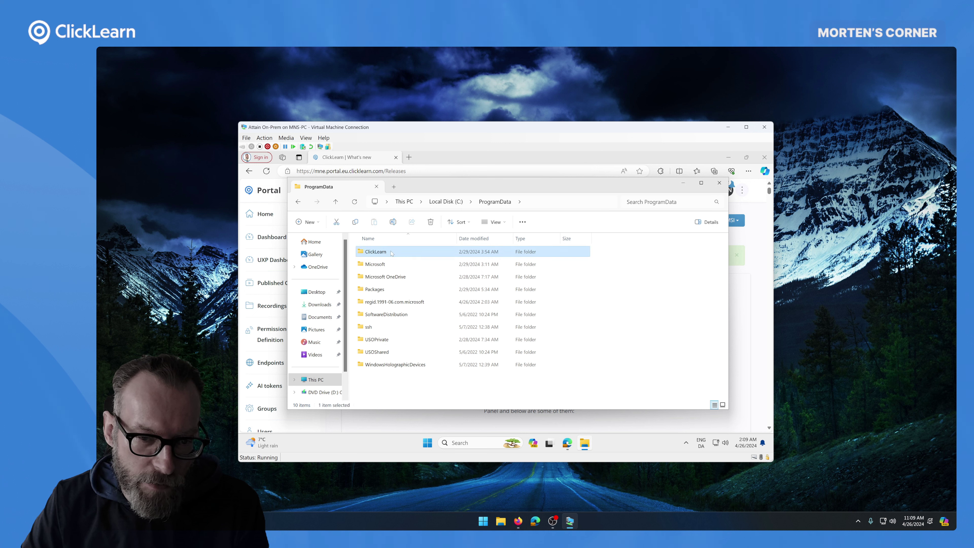
double_click(391, 252)
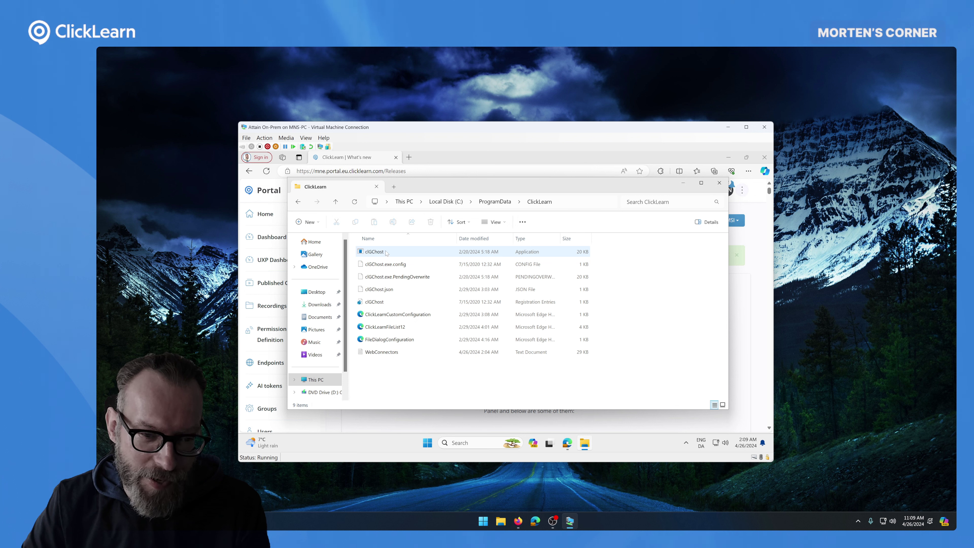
click(494, 252)
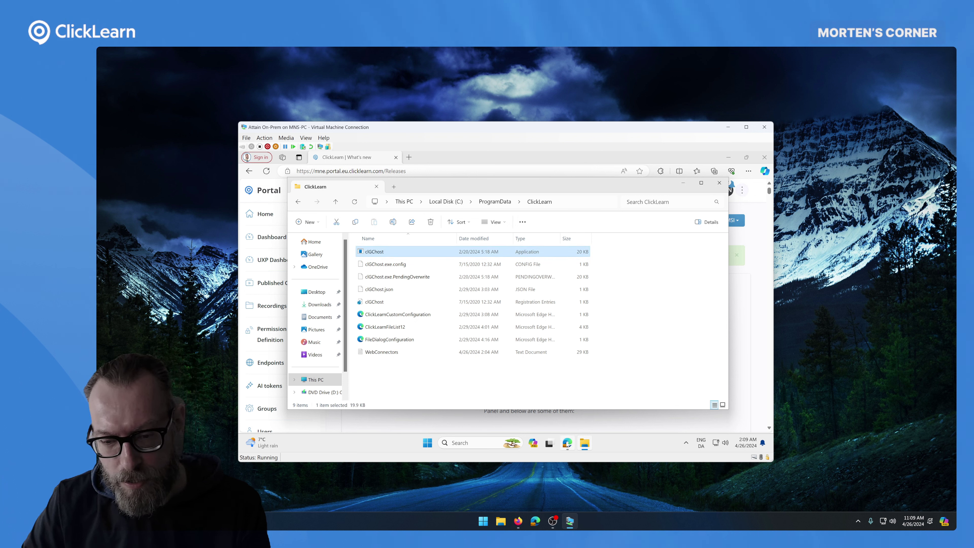
mouse_move(568, 445)
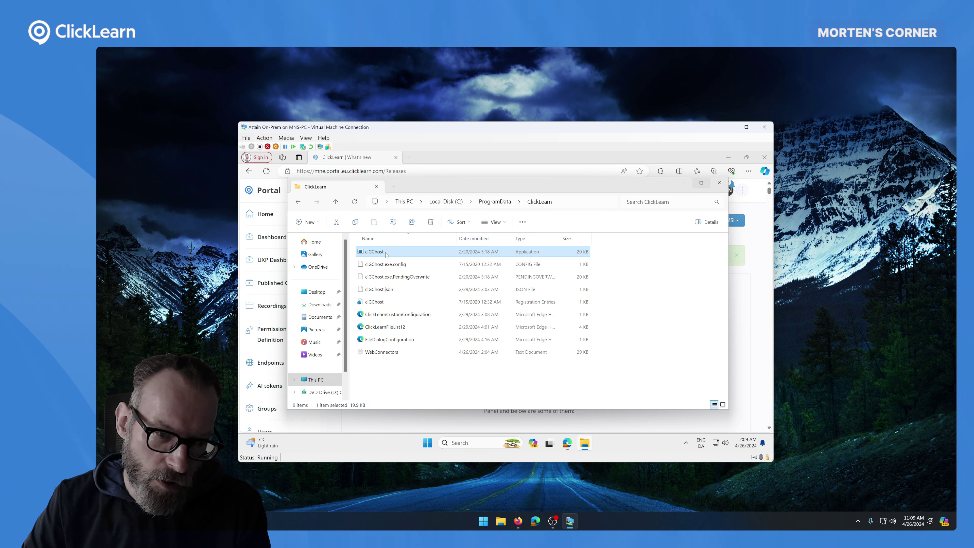
mouse_move(382, 255)
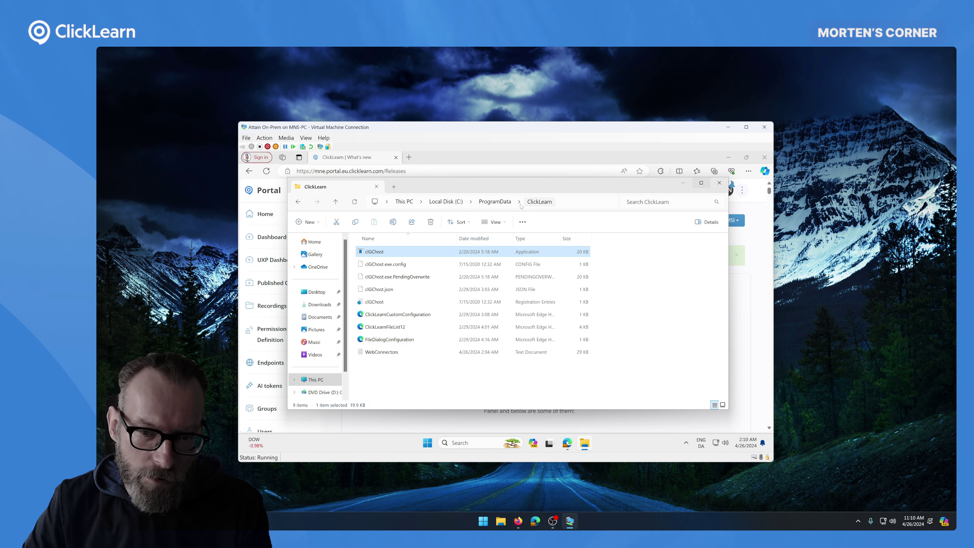
- Review Authenticated Users' permissions on the ClickLearn folder's Security tab, then cancel unchanged
click(510, 203)
right_click(380, 251)
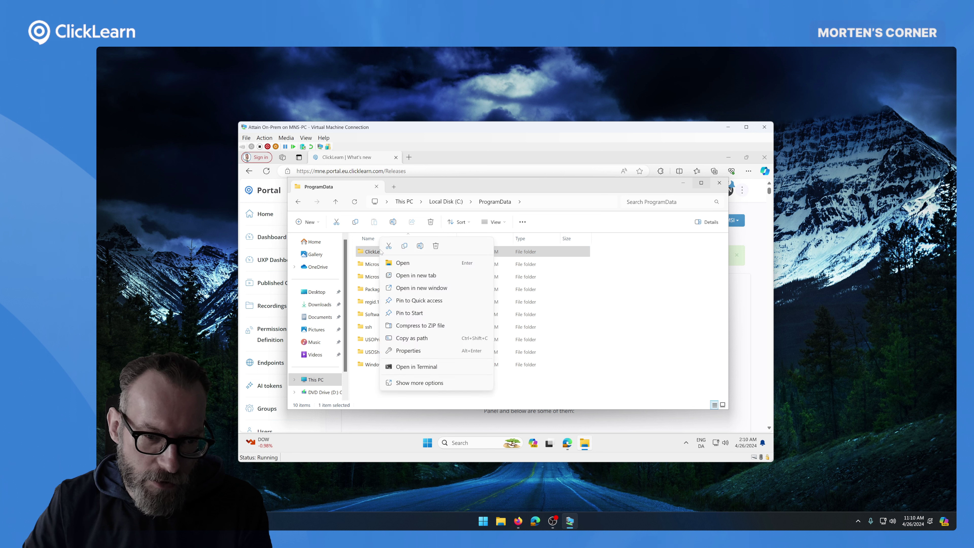
click(403, 351)
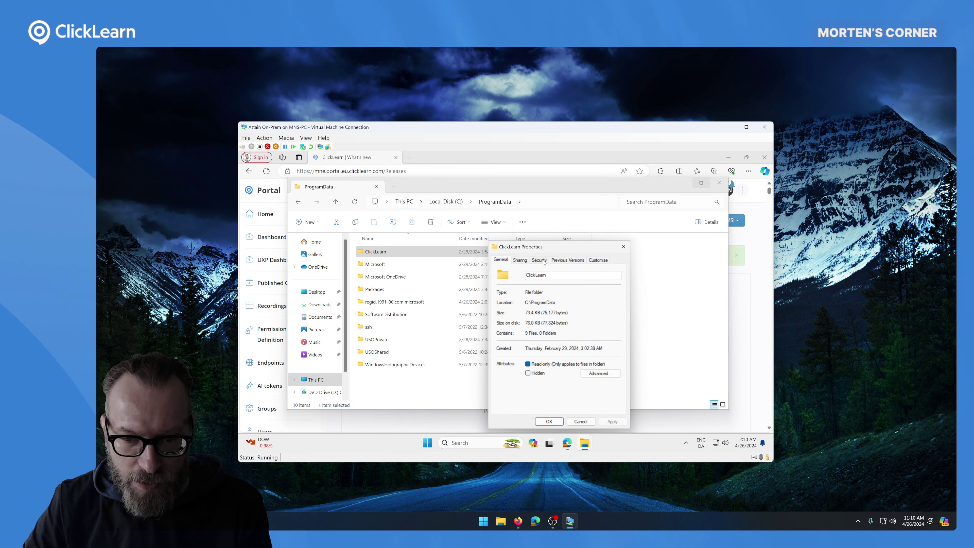
click(539, 260)
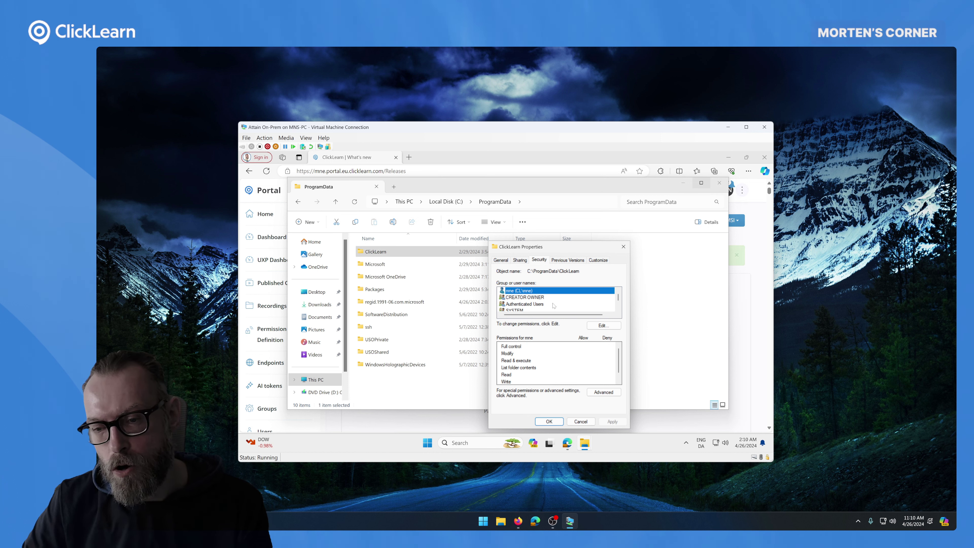
scroll(545, 307, down, 1)
click(515, 298)
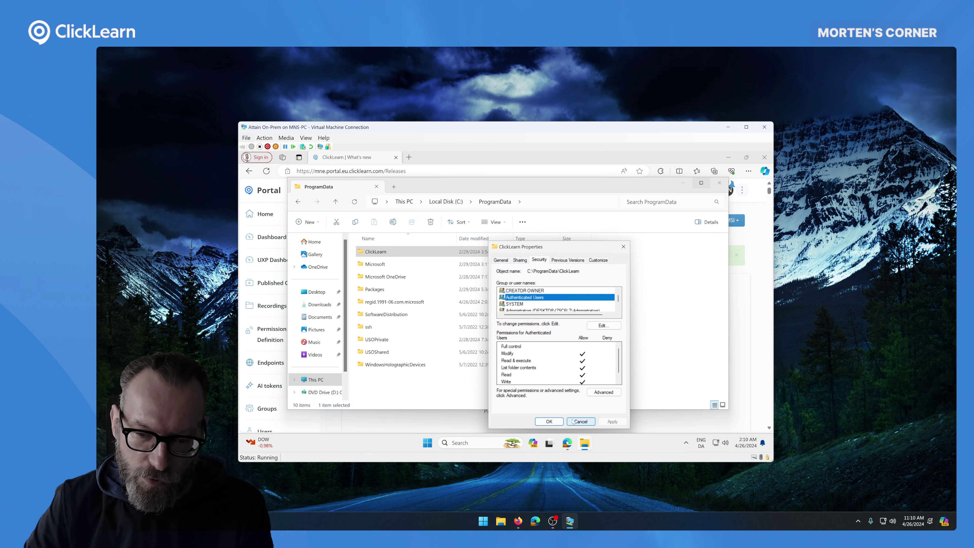
click(581, 421)
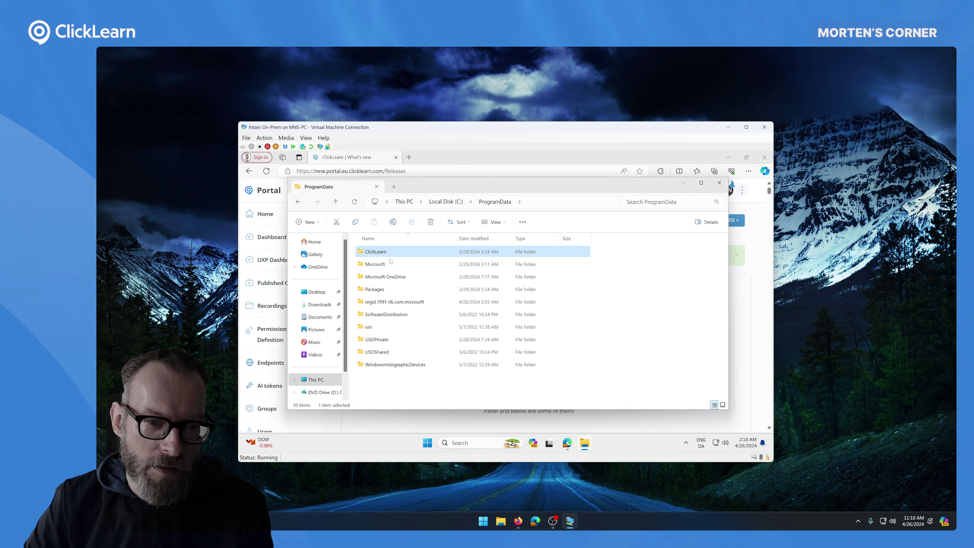
- Reopen the ClickLearn folder, then close the File Explorer window
double_click(375, 252)
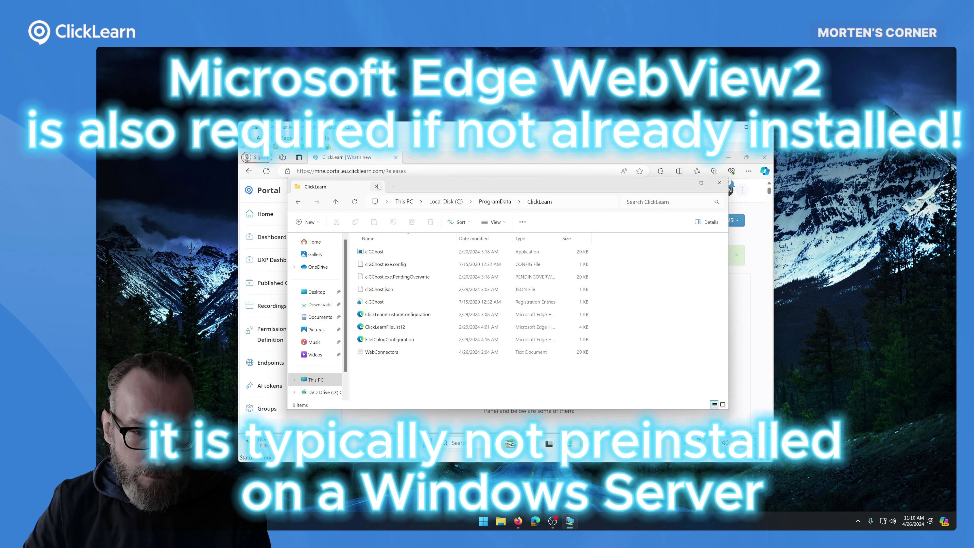
click(376, 186)
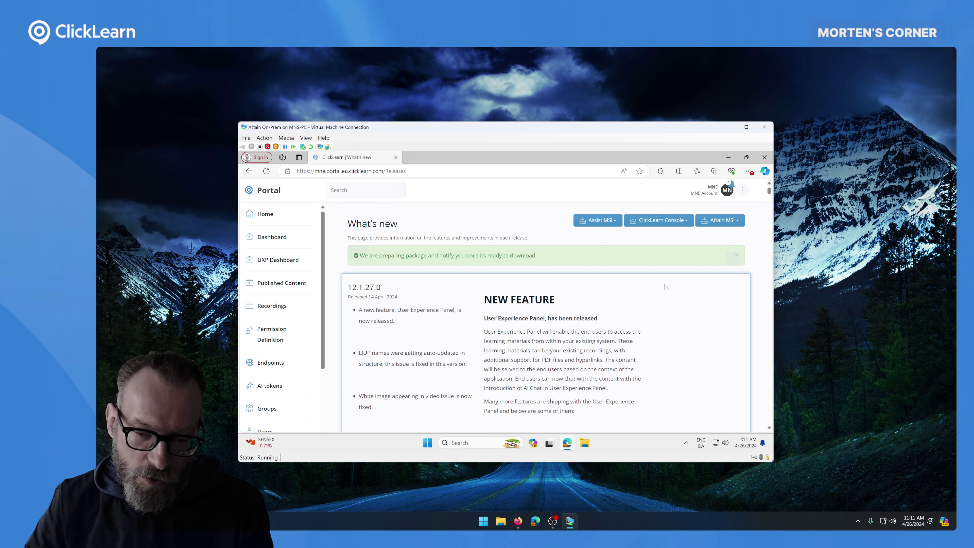
- Download the Attain MSI 12.1.27.0 installer, checking the Assist MSI version list along the way
click(611, 222)
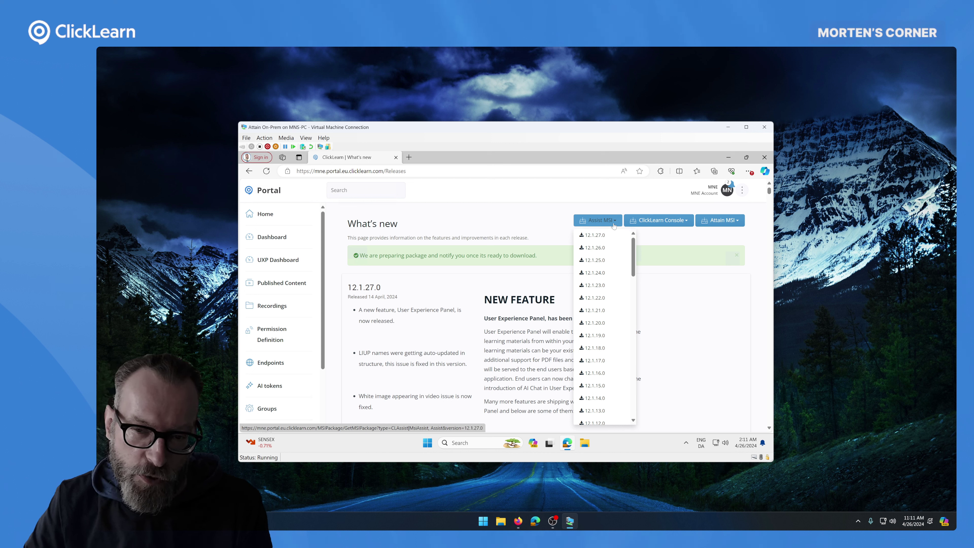
click(616, 222)
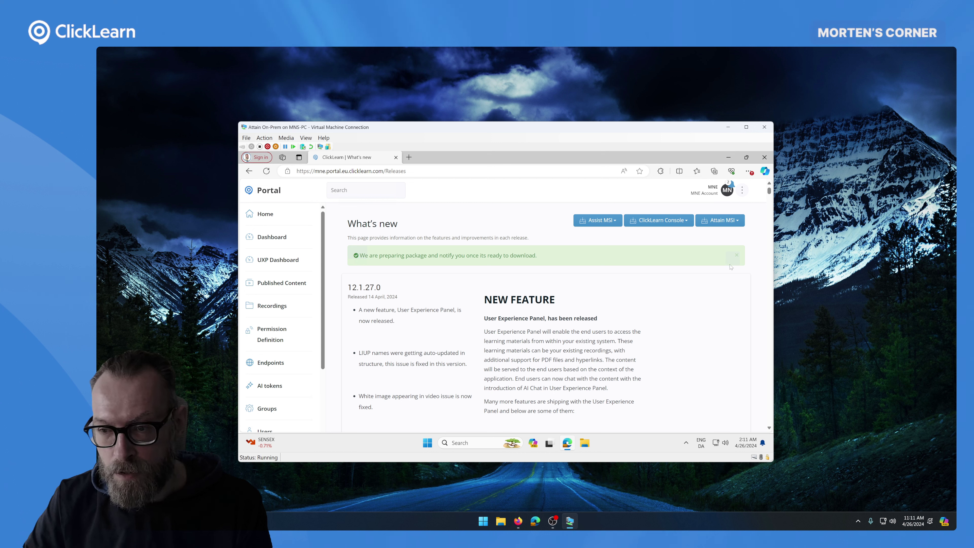
click(726, 221)
click(723, 234)
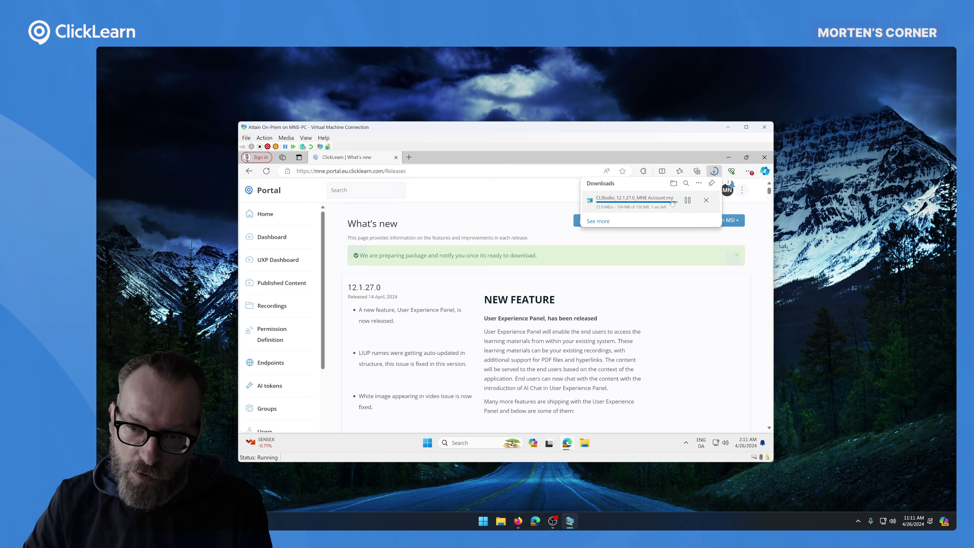
click(599, 220)
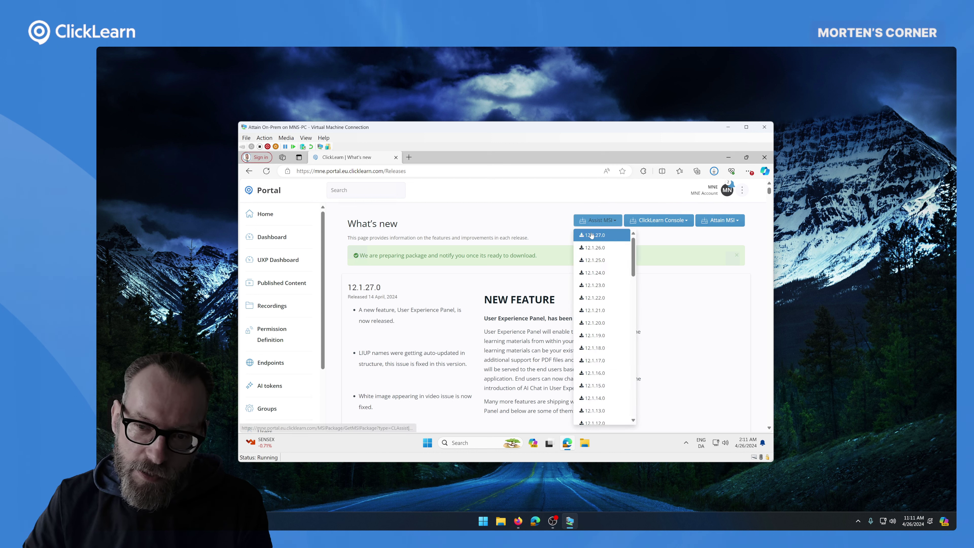
click(592, 222)
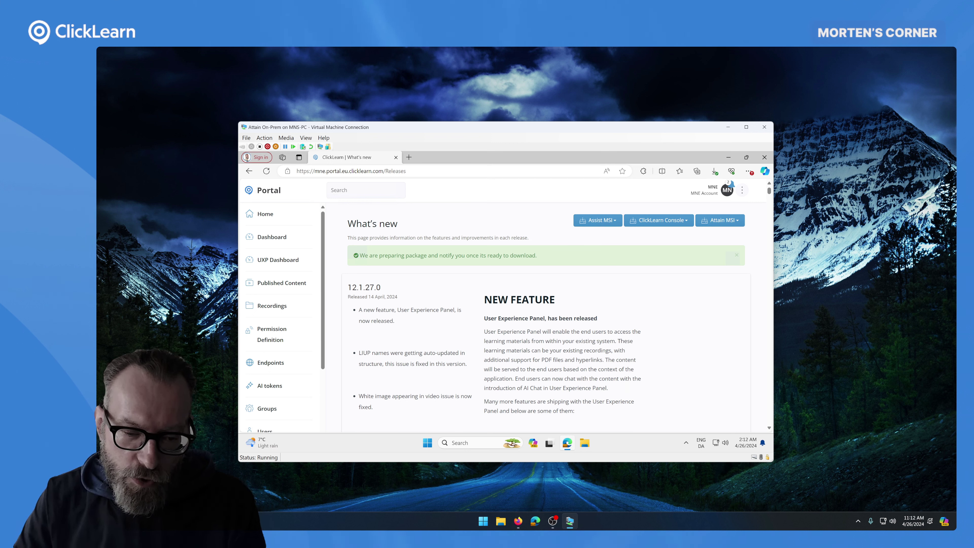
- Toggle the VM's Start menu and minimize Edge to reveal the desktop
key(super)
key(Escape)
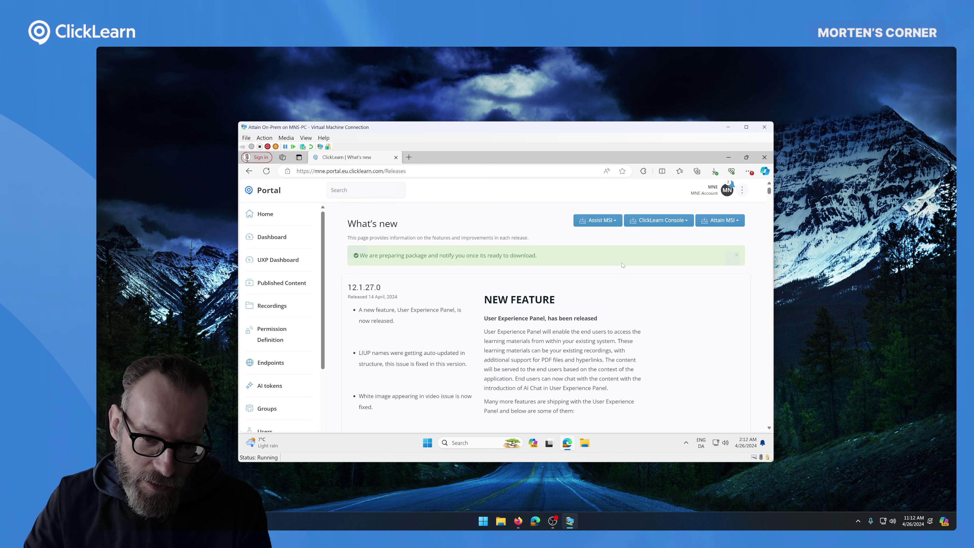
key(super)
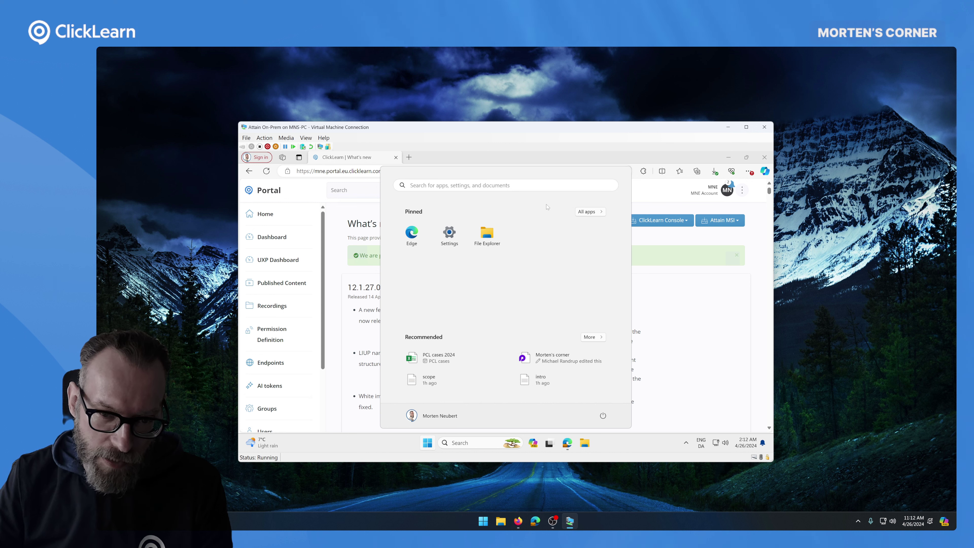
key(super)
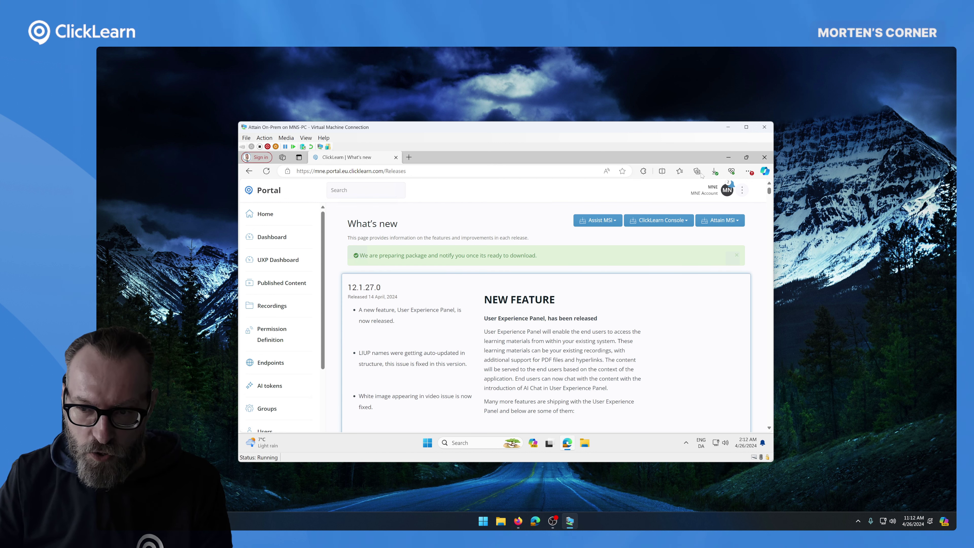
click(728, 158)
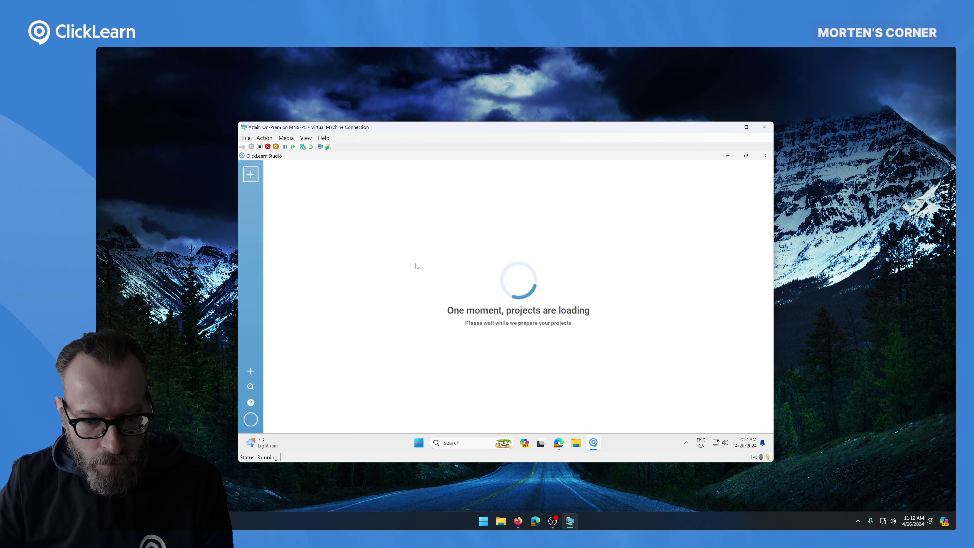
- Dismiss the MSI update notice and open MNE Project 1
scroll(607, 223, down, 2)
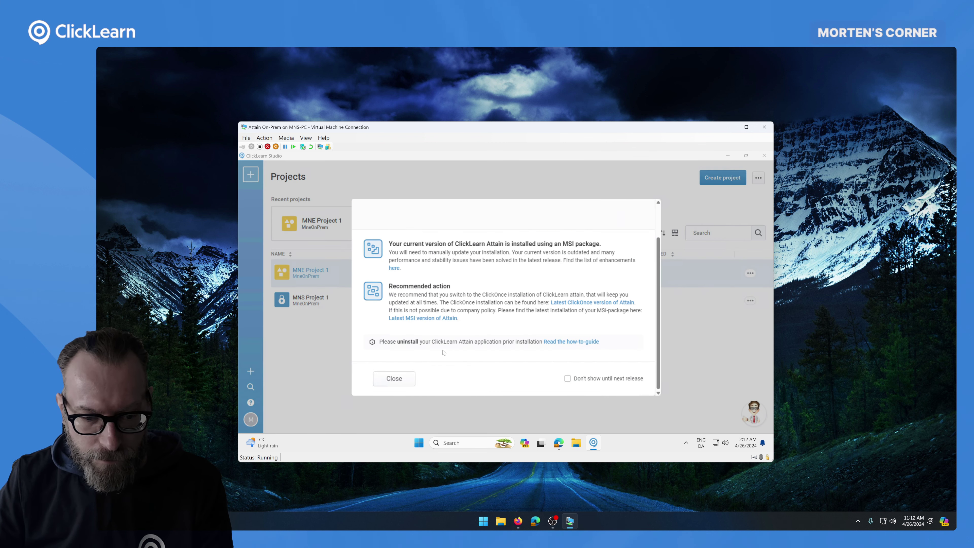
click(394, 379)
click(332, 282)
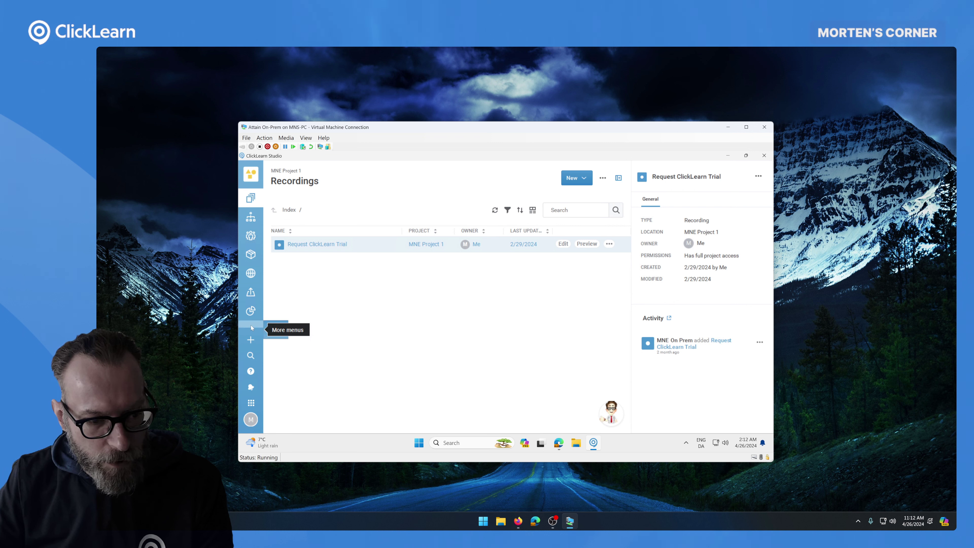
- Open the project's Publishing template settings and switch the Portal entity to ClickLearn assist
click(250, 325)
click(276, 329)
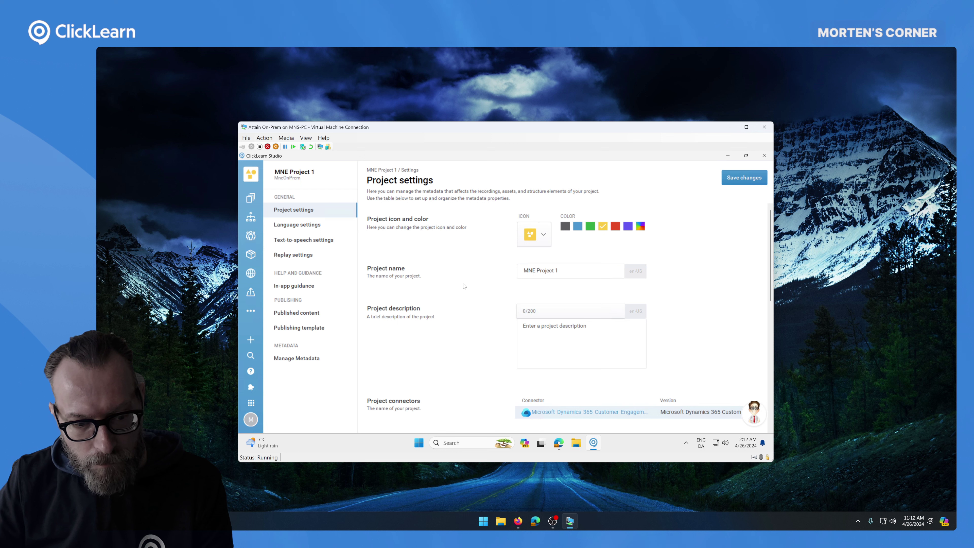
click(306, 327)
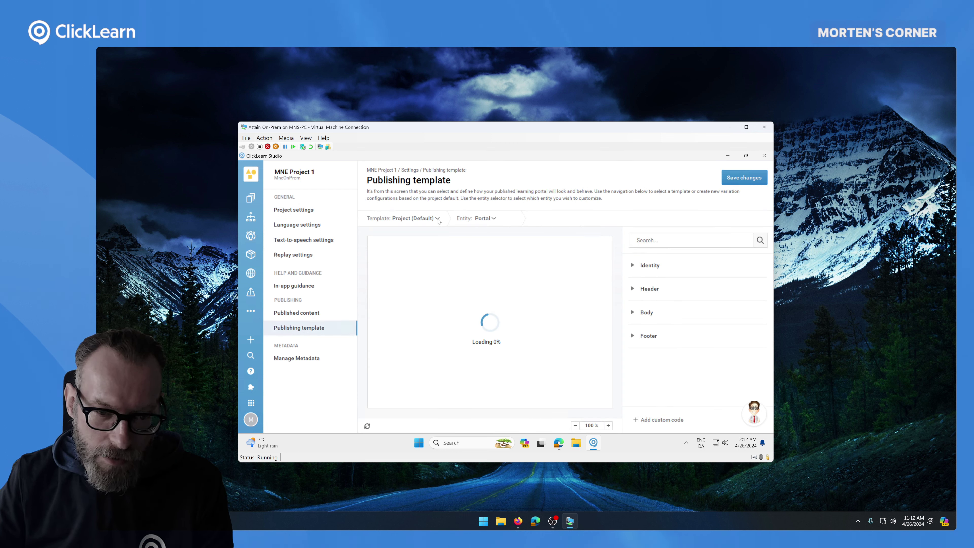
click(493, 219)
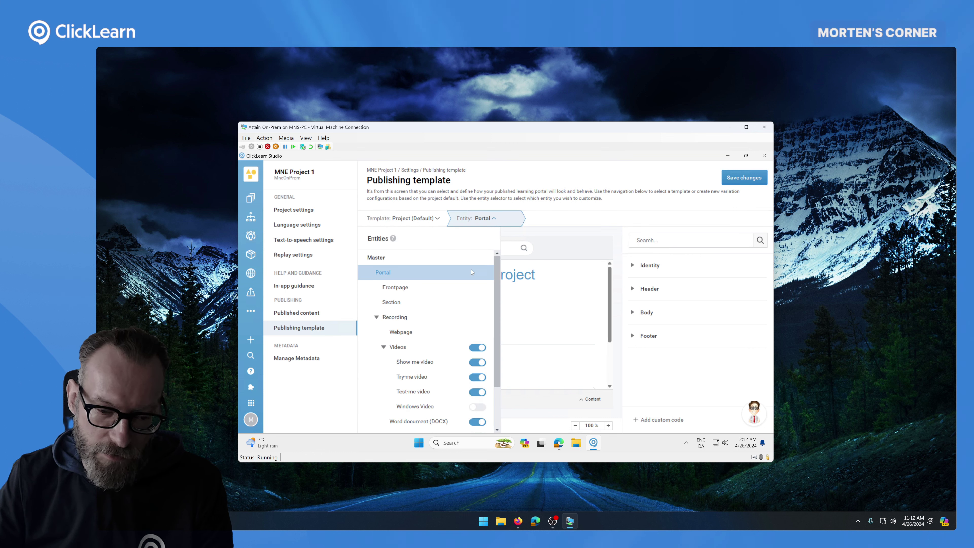
scroll(435, 351, down, 1)
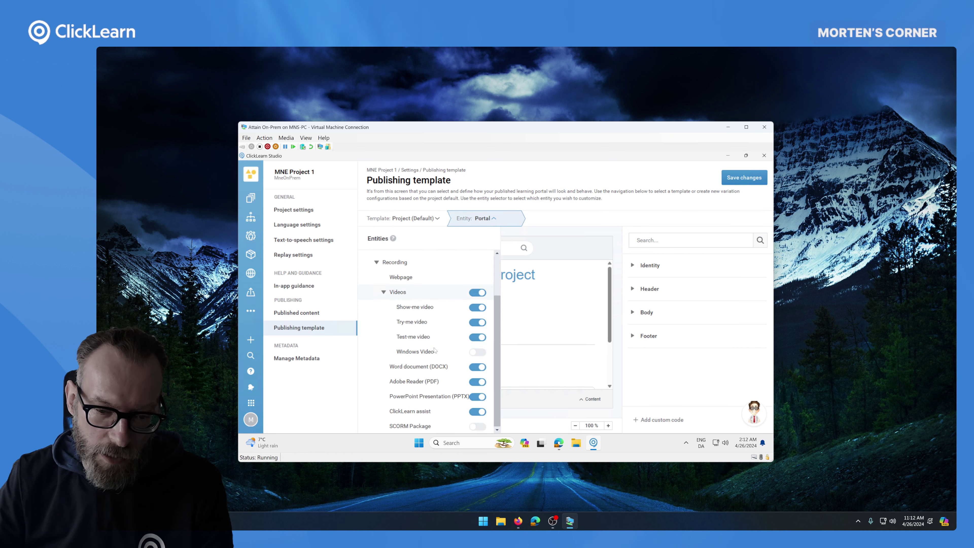
click(443, 412)
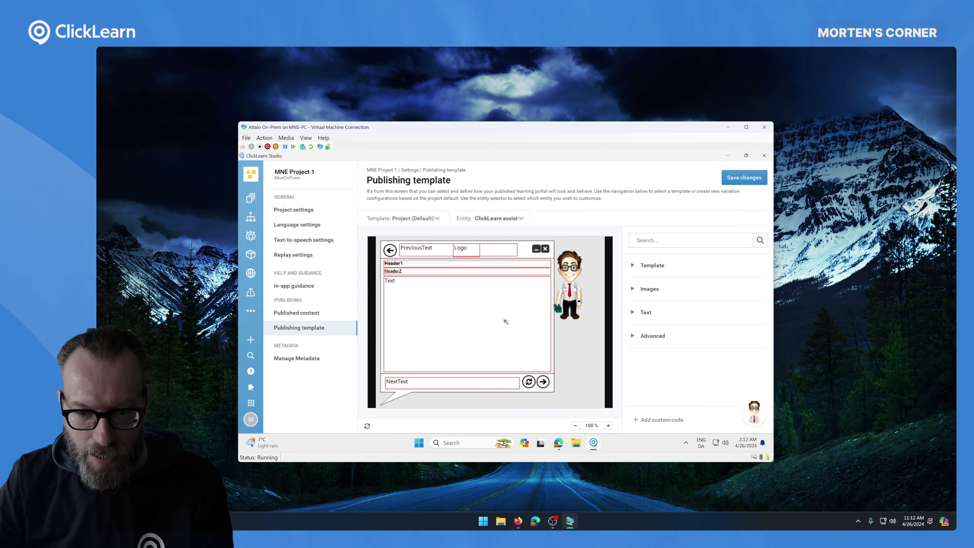
- Enable 'Use Assist application URI' under Advanced for the ClickLearn assist template
click(652, 335)
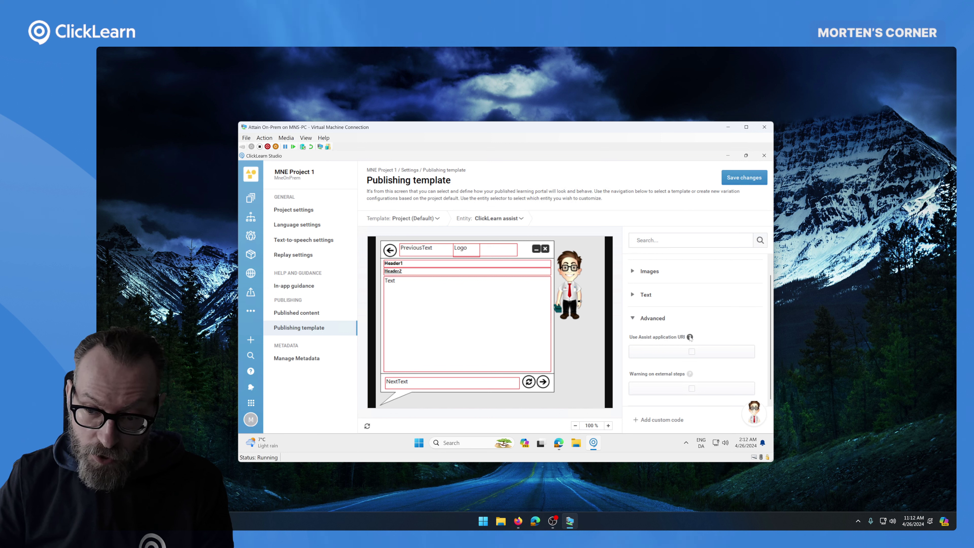
mouse_move(691, 339)
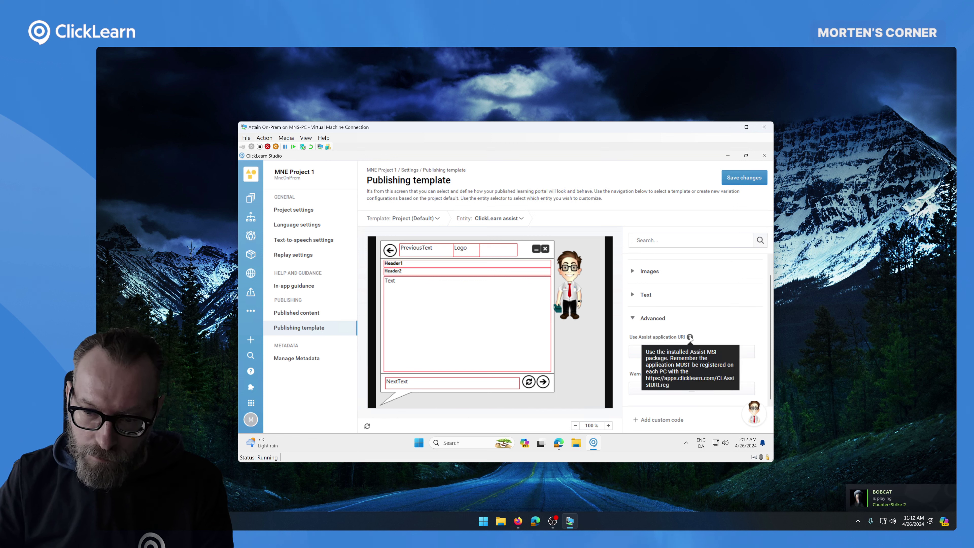
click(691, 351)
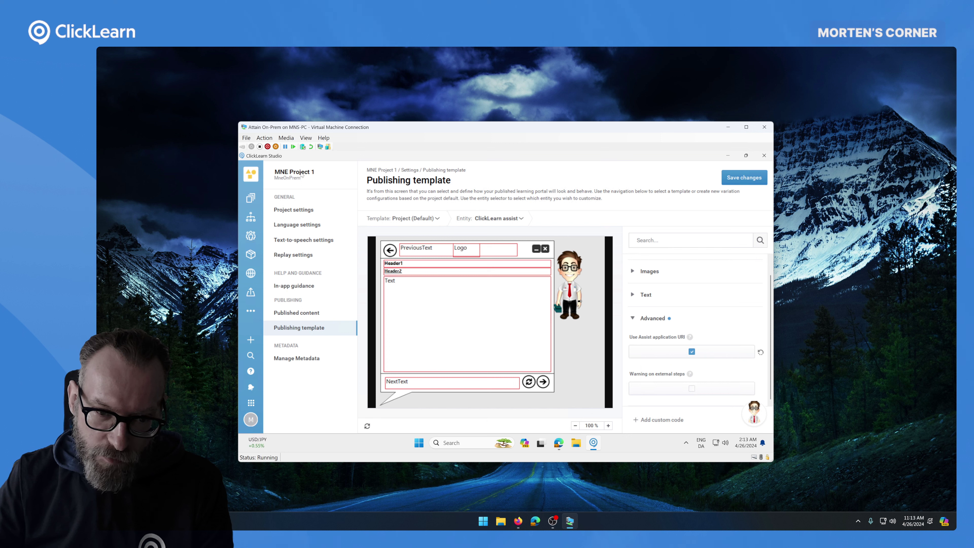
click(416, 222)
click(568, 295)
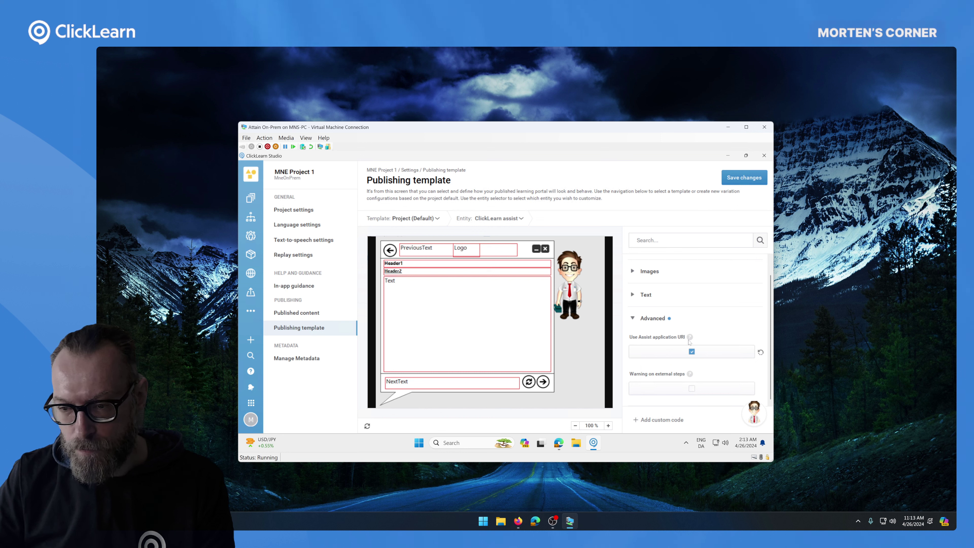
- Read the help tooltip explaining how the Assist application URI relates to the Assist MSI package
mouse_move(690, 338)
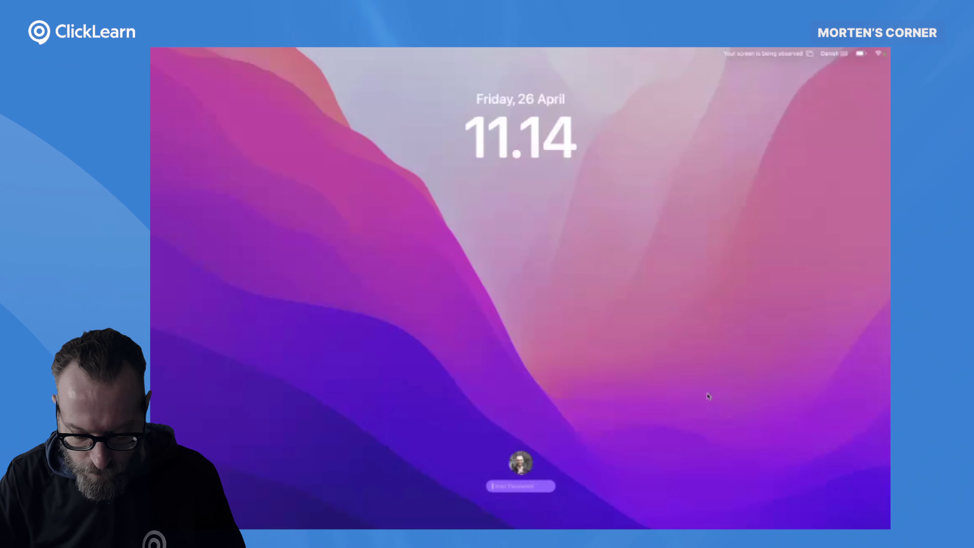
- Unlock the Mac by entering the account password at the lock screen
key(Return)
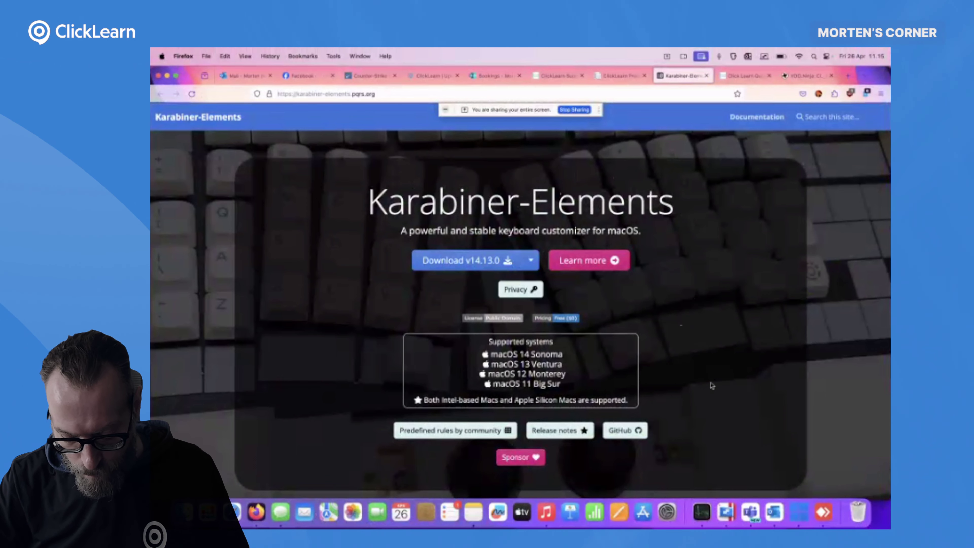
- Open Activity Monitor and launch Karabiner-Elements from Launchpad
click(701, 514)
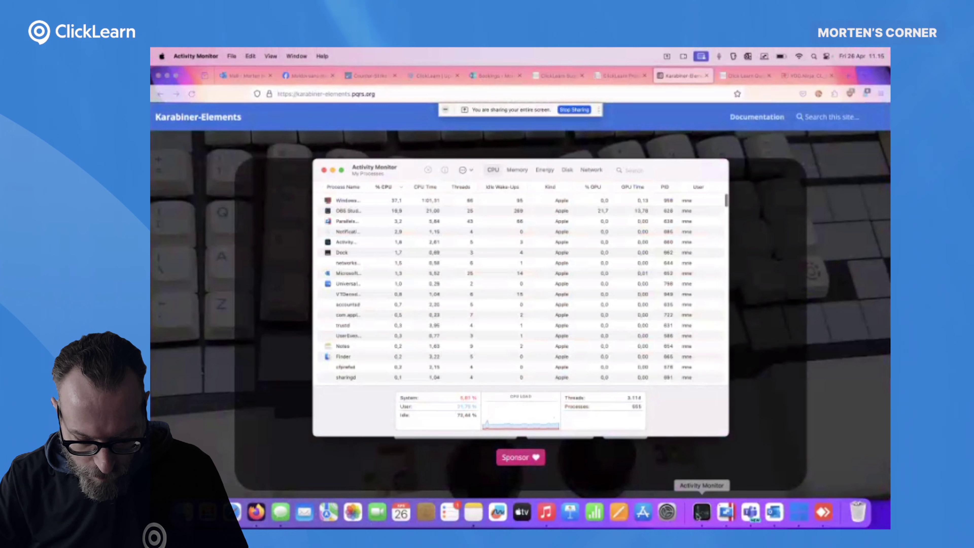
click(209, 512)
text(k)
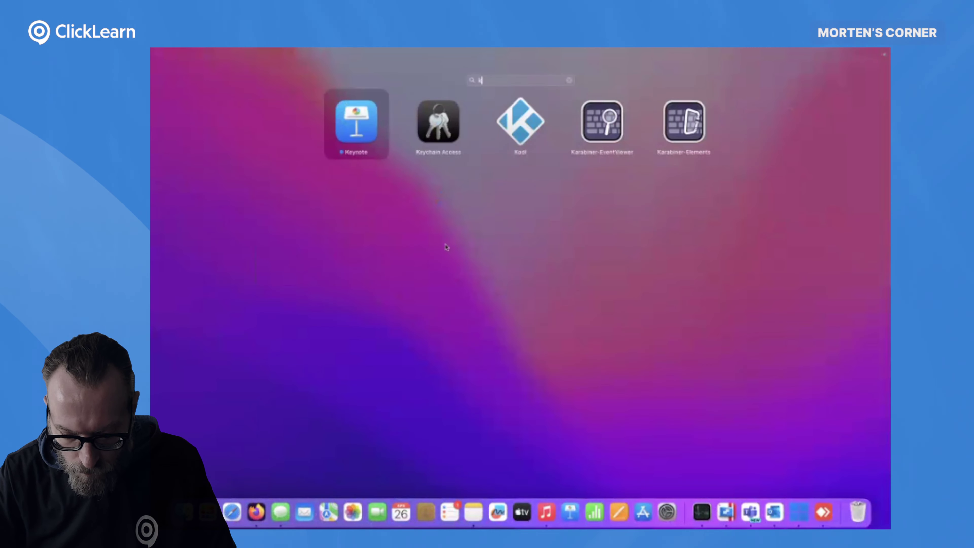
click(664, 138)
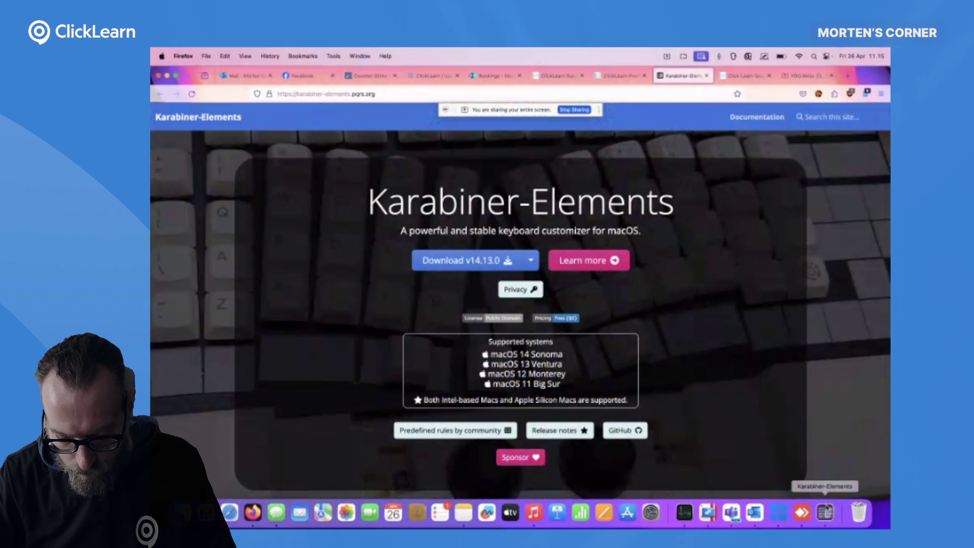
- Set the ClickLearn Recorder Stop rule's key_code to f4 with left_shift, then close Karabiner-Elements
click(825, 512)
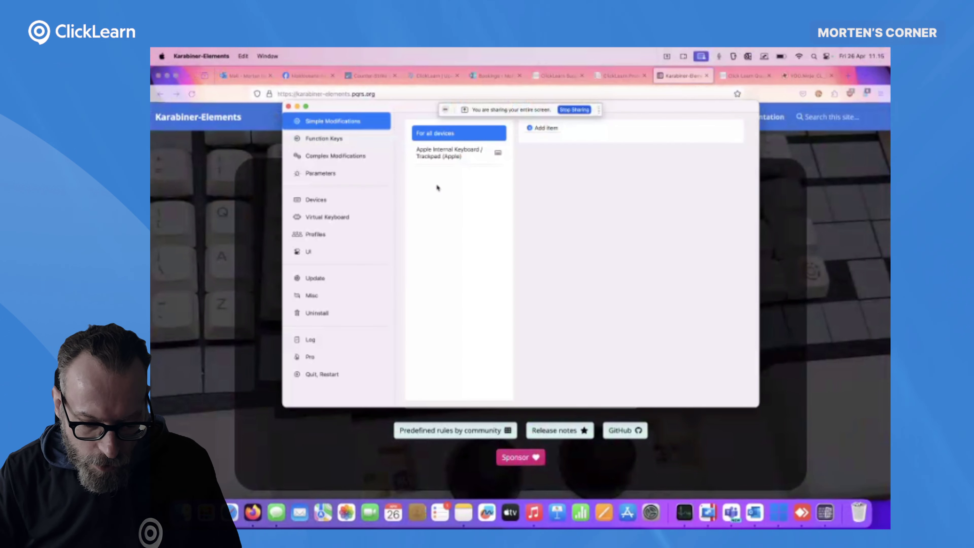
click(351, 158)
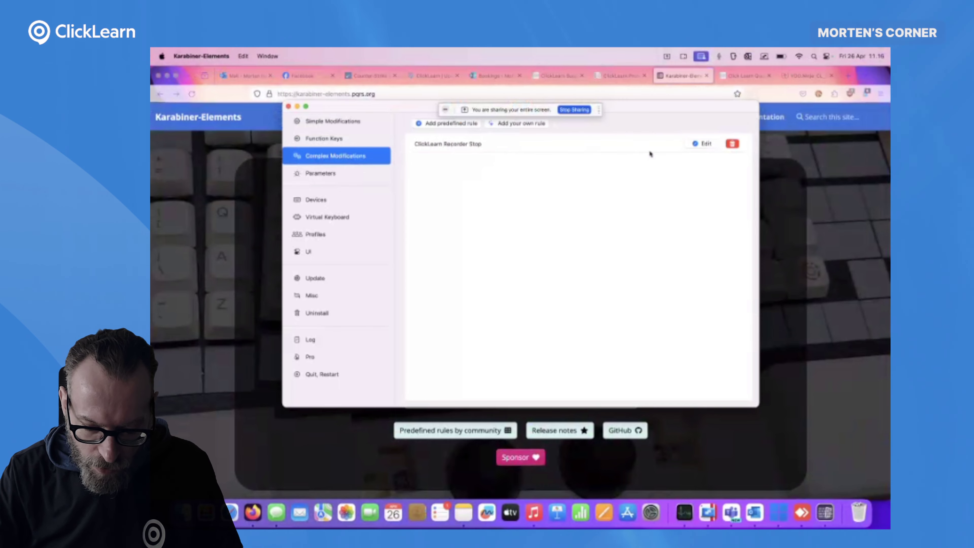
click(704, 143)
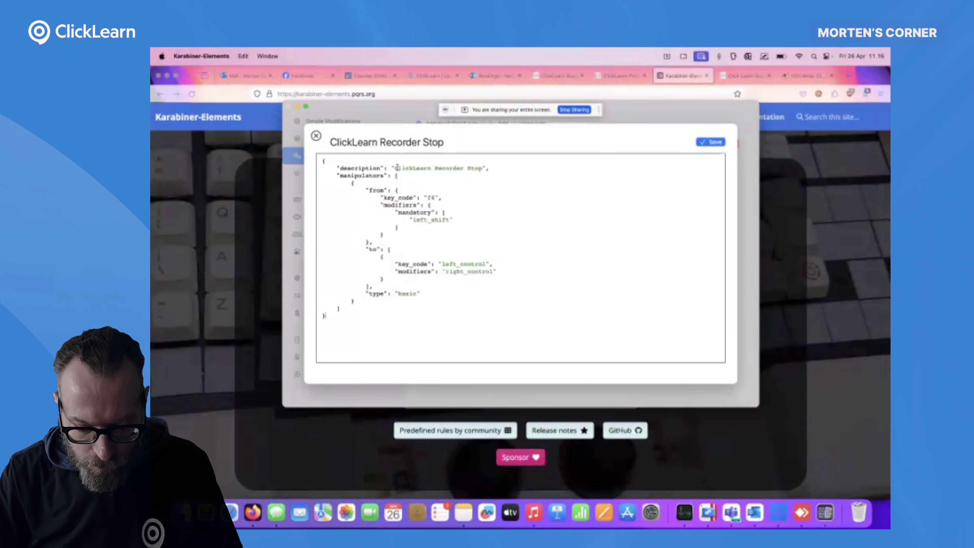
drag(397, 167, 487, 172)
click(486, 171)
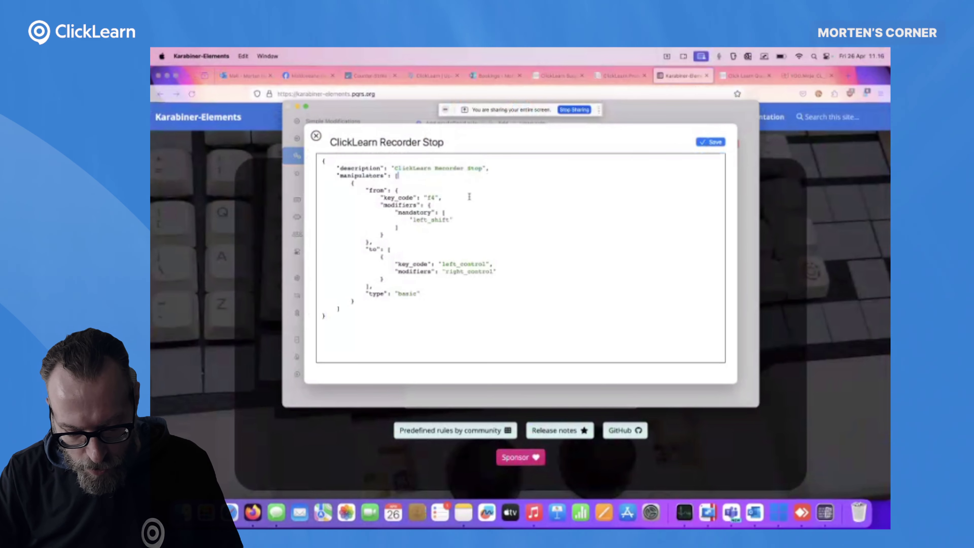
double_click(428, 220)
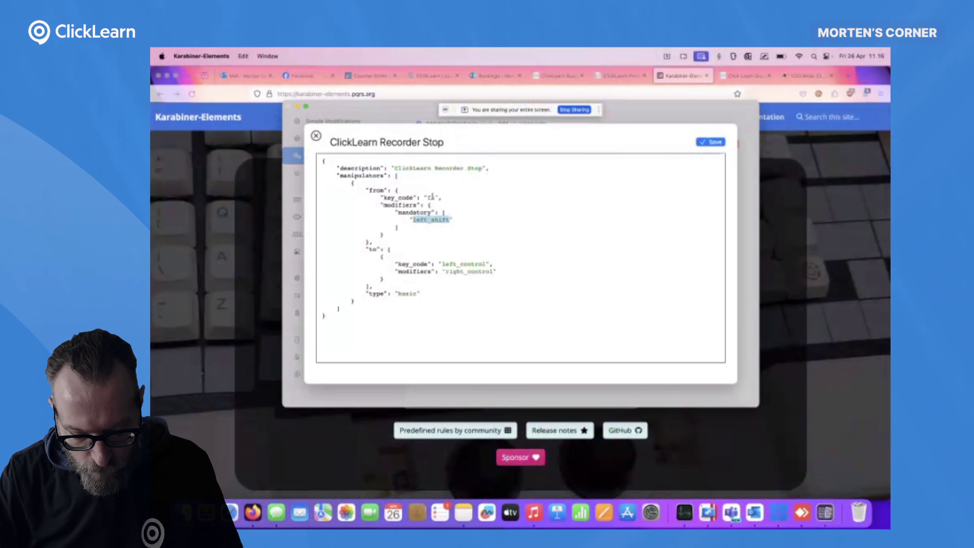
double_click(431, 197)
text(f4)
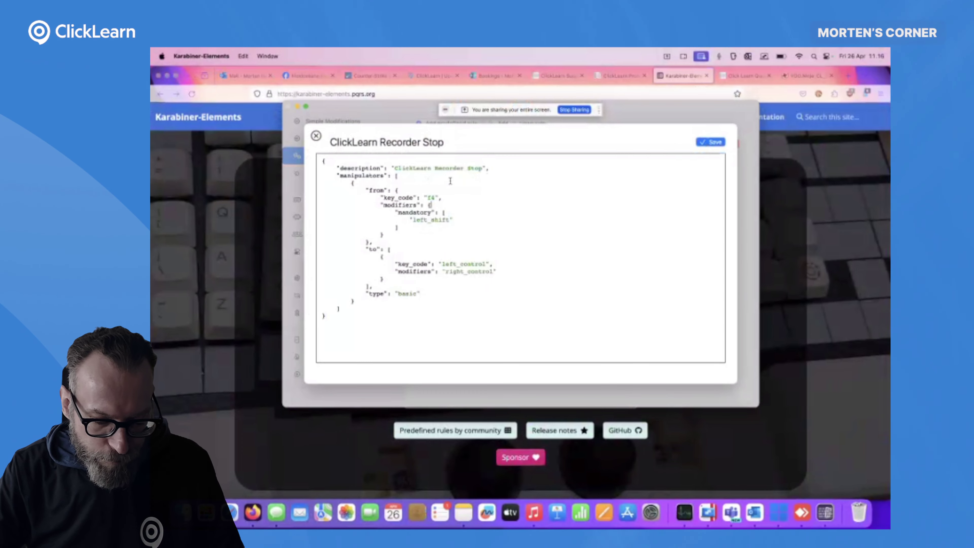
click(315, 136)
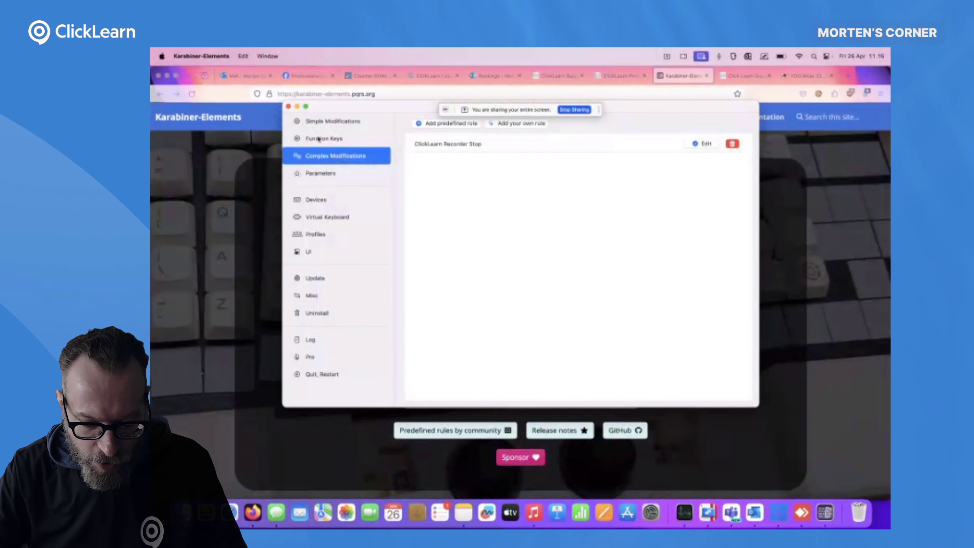
click(288, 106)
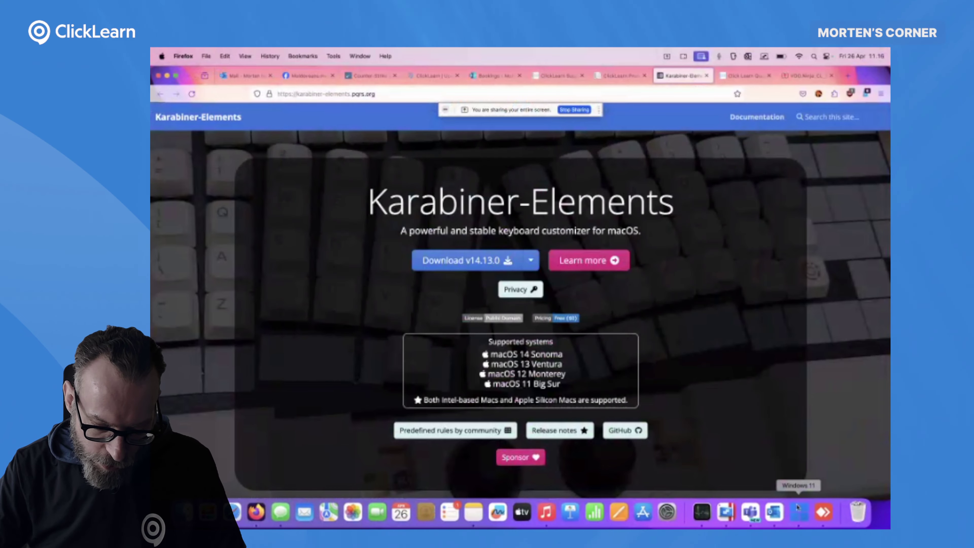
- Resume the paused Windows 11 virtual machine in Parallels and start ClickLearn Studio
click(802, 515)
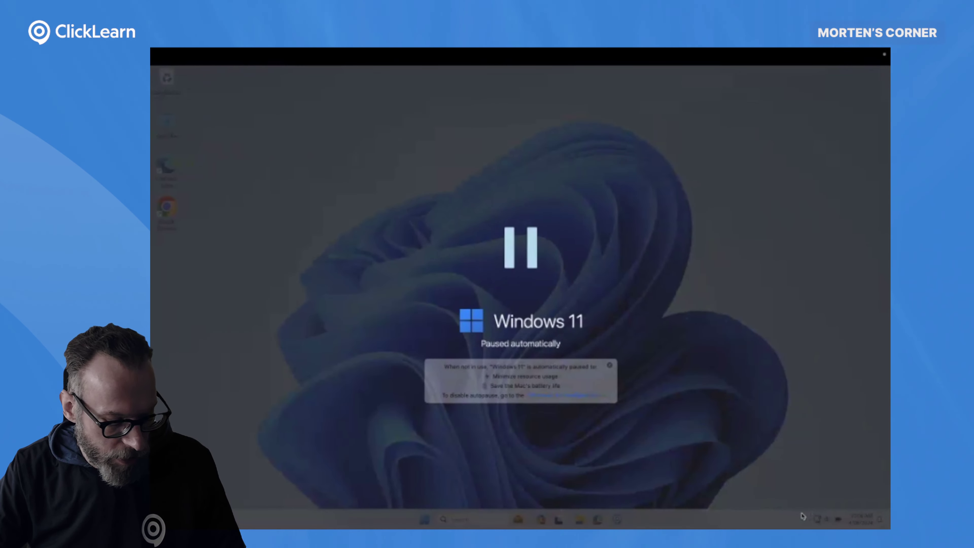
click(516, 269)
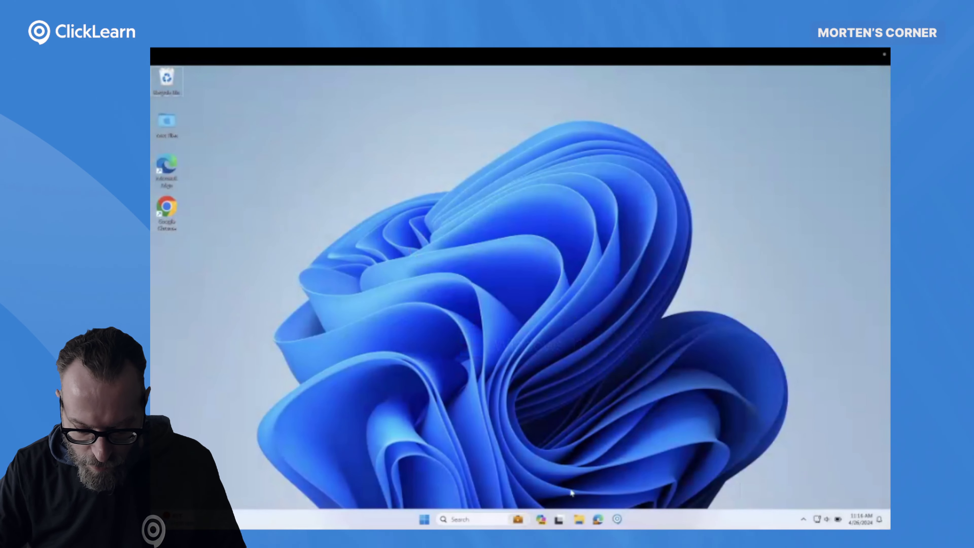
click(618, 521)
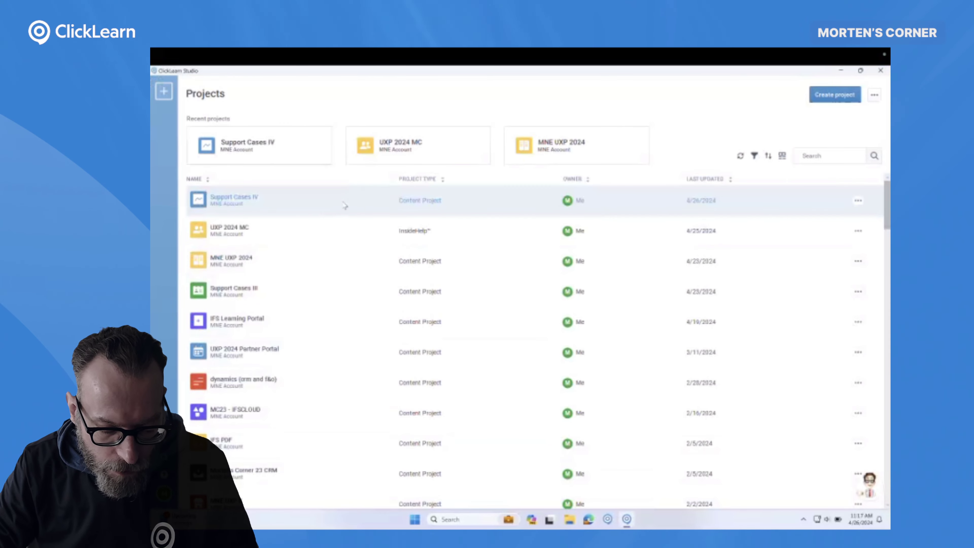
- Create a new recording named 'test' in the UXP 2024 MC project
click(345, 222)
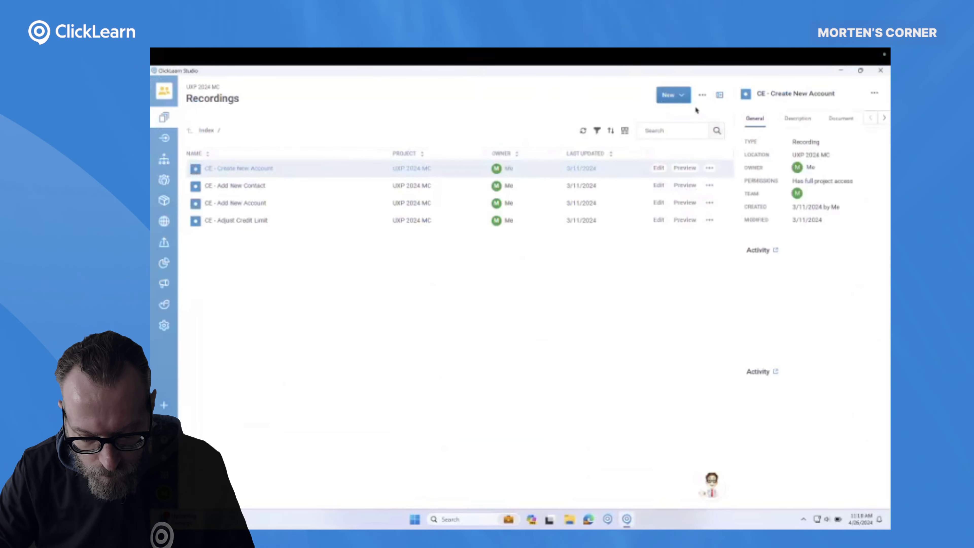
click(675, 95)
click(680, 113)
text(test)
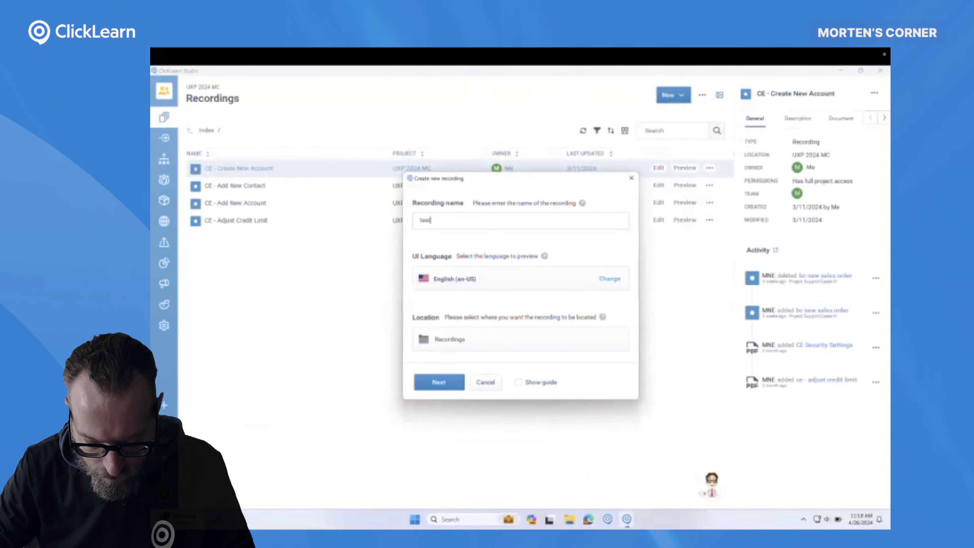
key(Return)
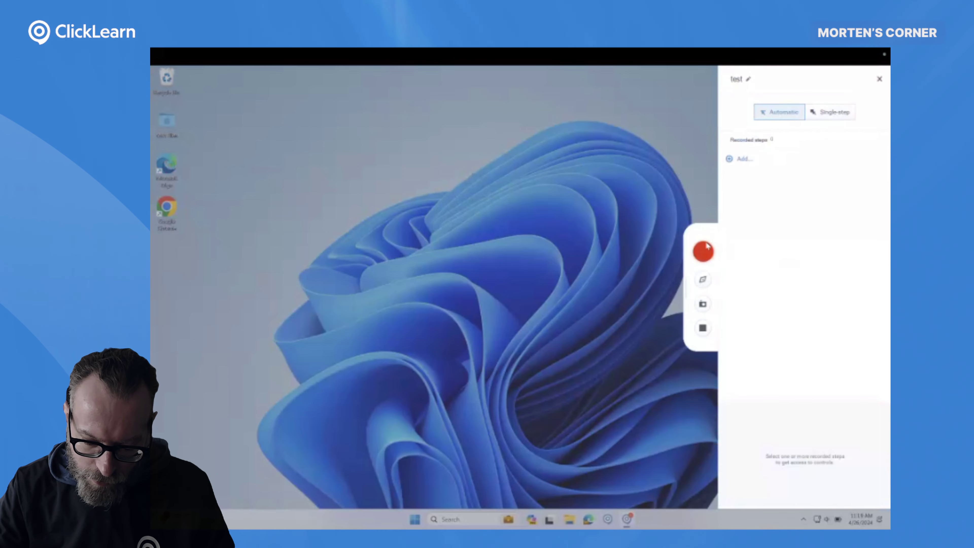
- Record clicks on the Microsoft Edge and Google Chrome desktop icons, then stop recording
click(704, 249)
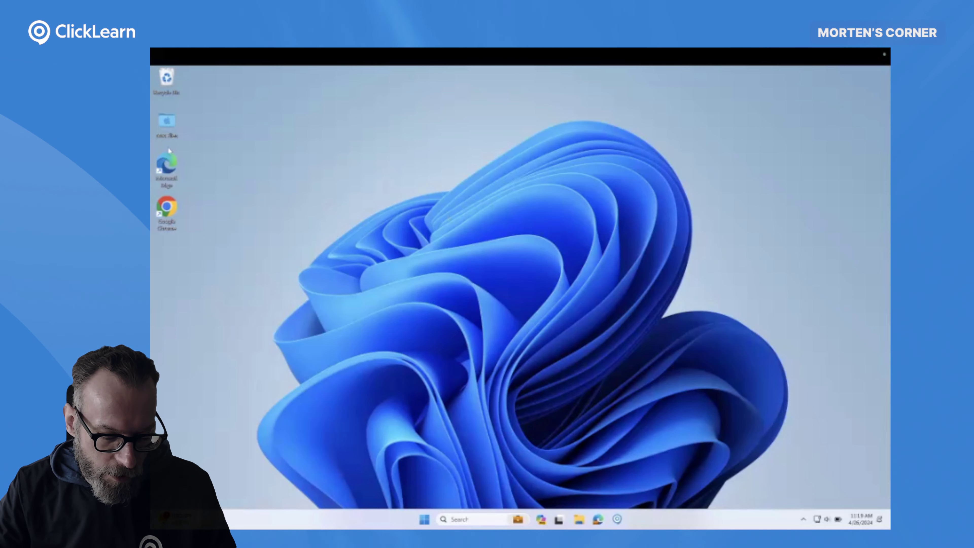
click(168, 163)
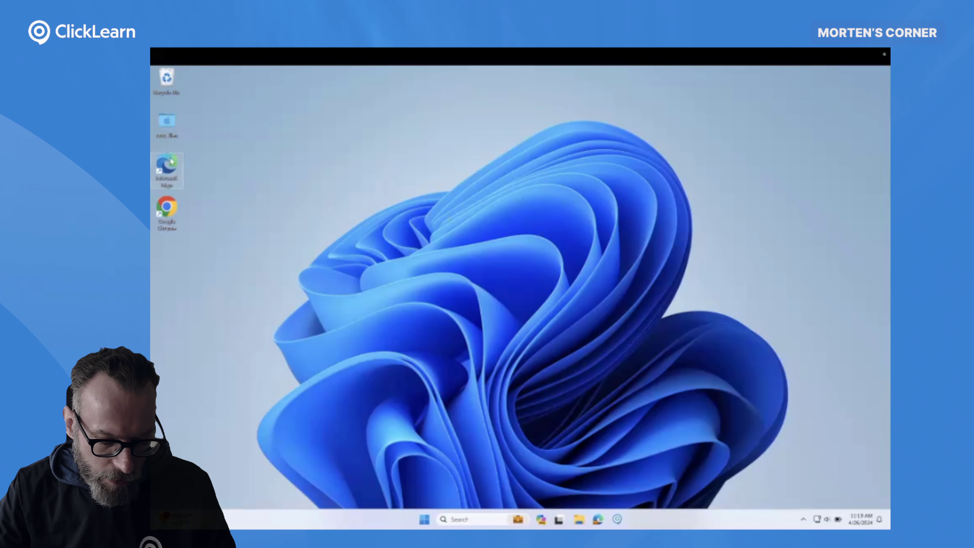
click(172, 206)
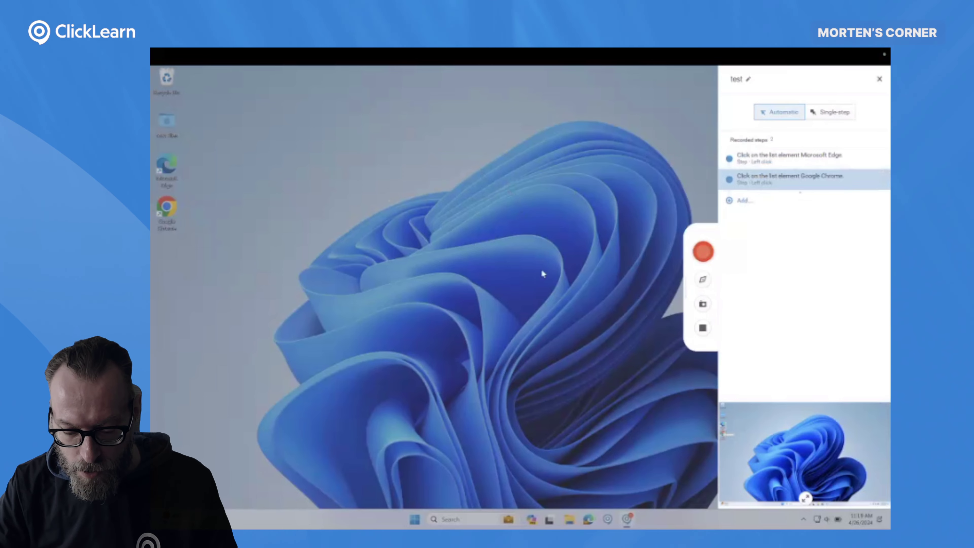
click(707, 332)
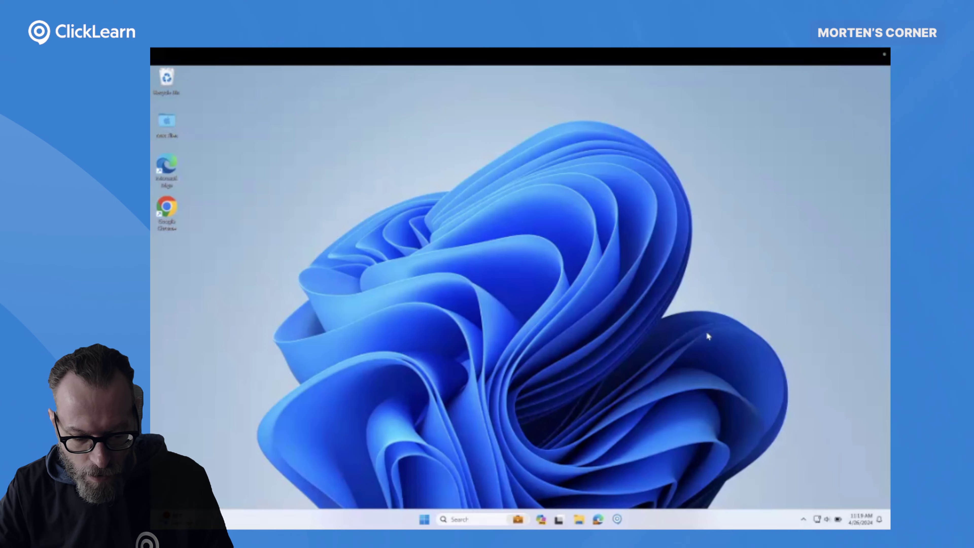